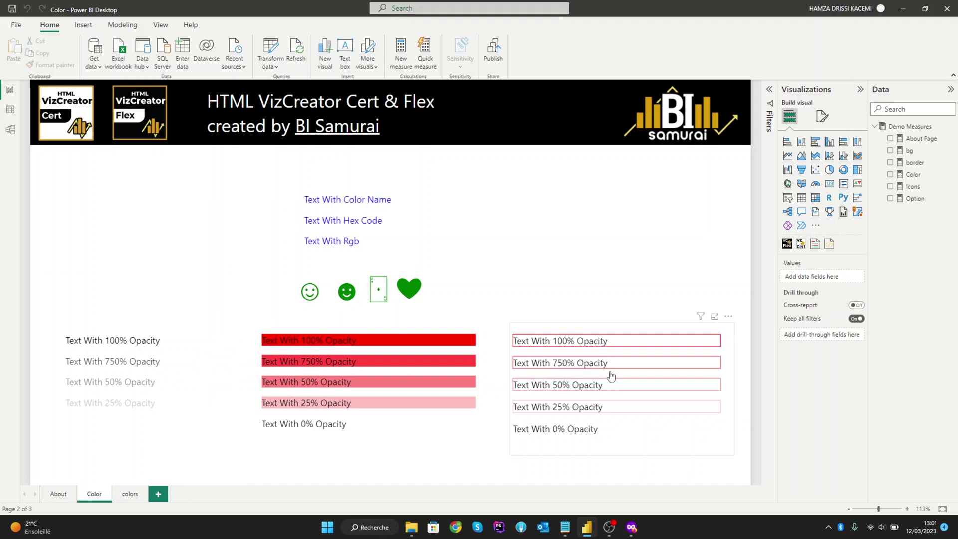
- Switch from the Color page to the empty 'colors' report page
click(130, 495)
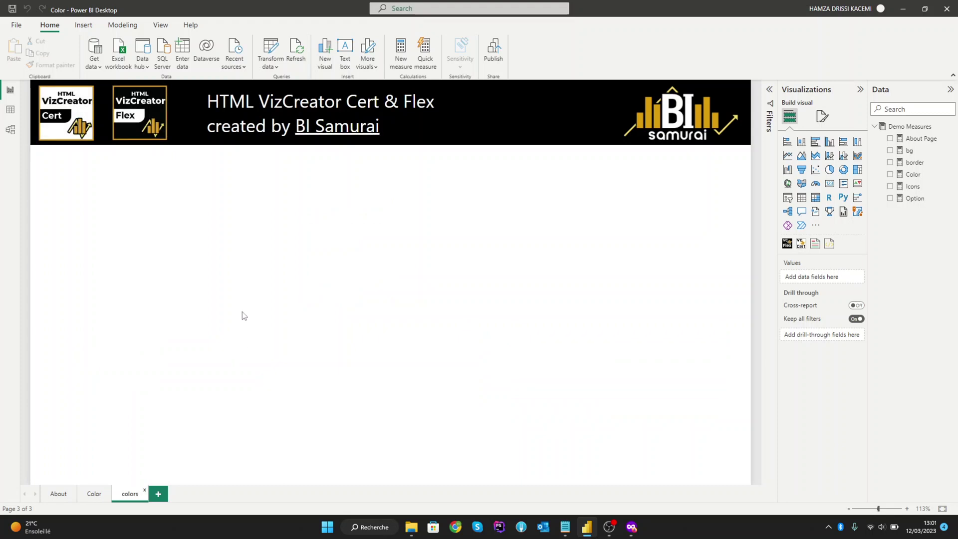
- Create a new measure in Demo Measures named ColorOption
click(951, 126)
key(Escape)
click(138, 159)
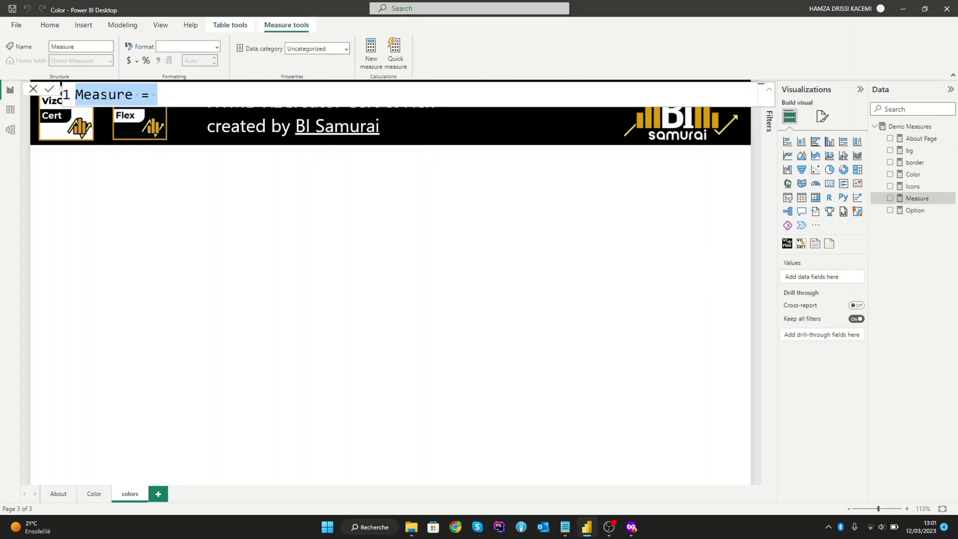
double_click(108, 97)
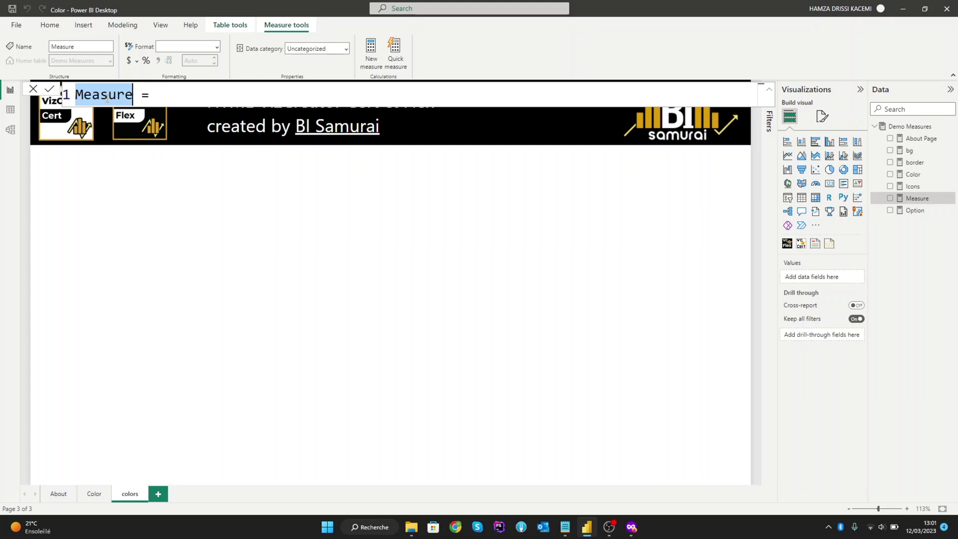
text(Color)
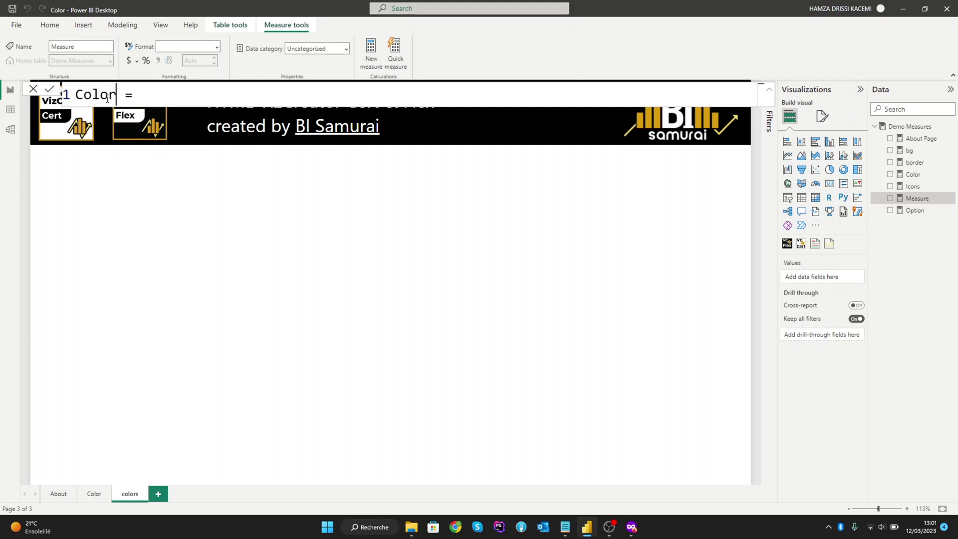
text(Option)
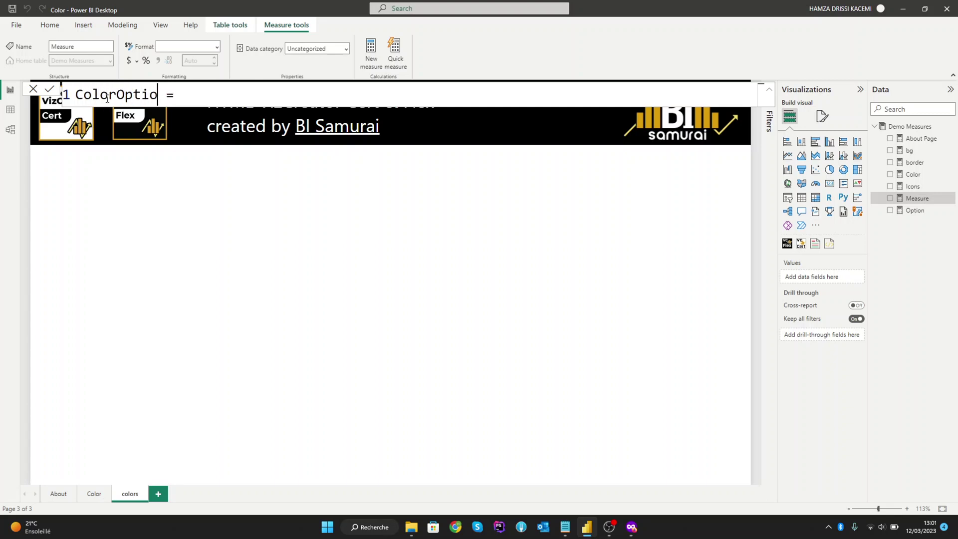
- Enter a quoted formula containing the paragraph <p>Text In color blue</p>
click(287, 92)
key(shift+Return)
text(")
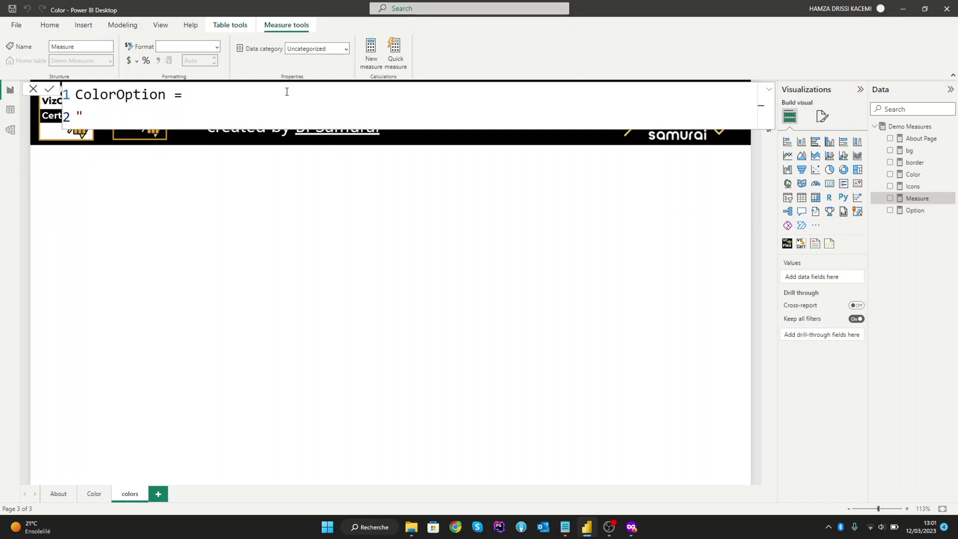
key(shift+Return)
key(shift+Return)
text(")
key(Up)
text(<)
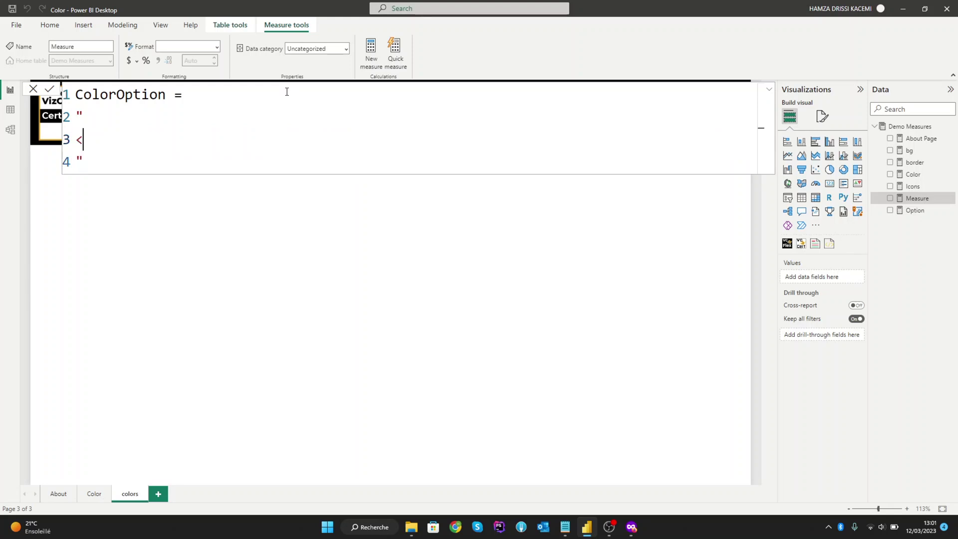
text(p>Text In co)
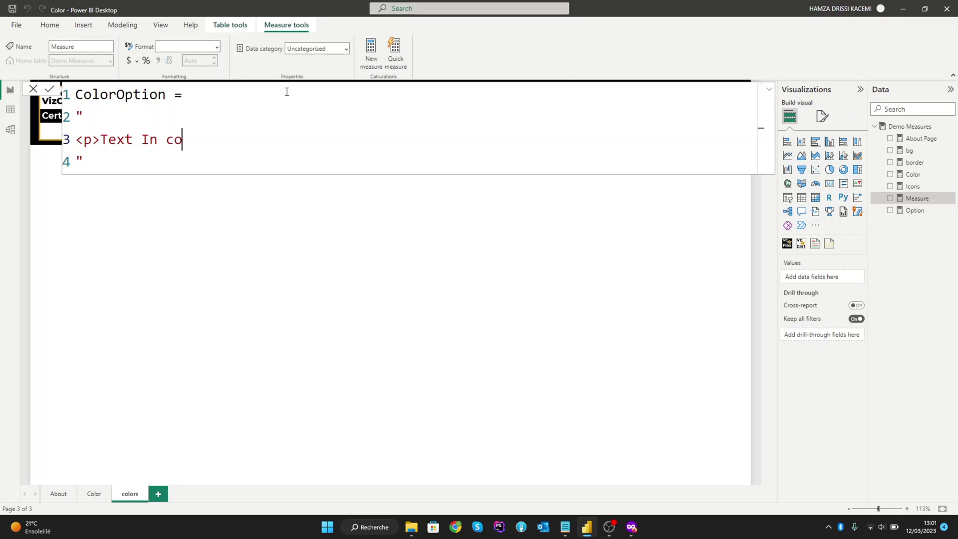
text(lor blue</p>)
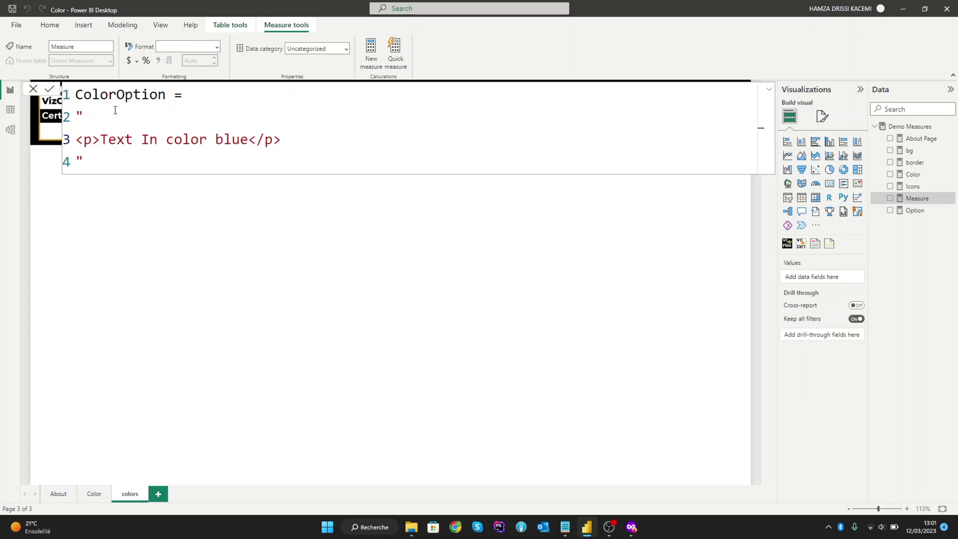
- Add style='color:blue;' to the opening p tag of the paragraph
click(92, 141)
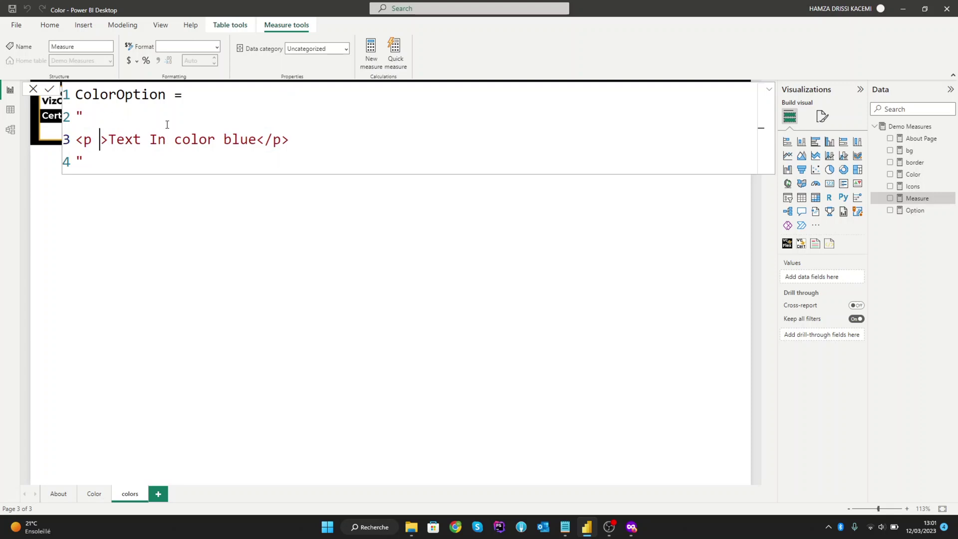
text(style=')
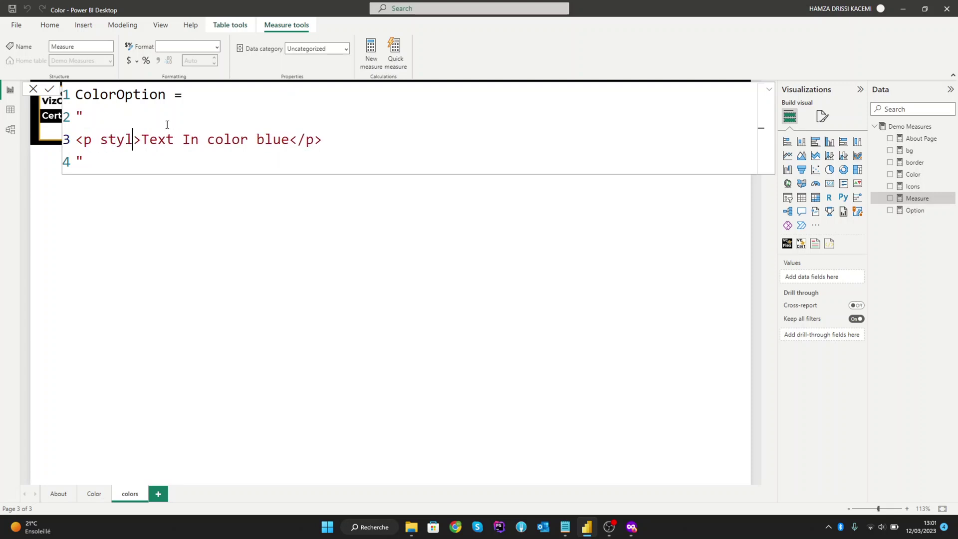
text(')
key(Left)
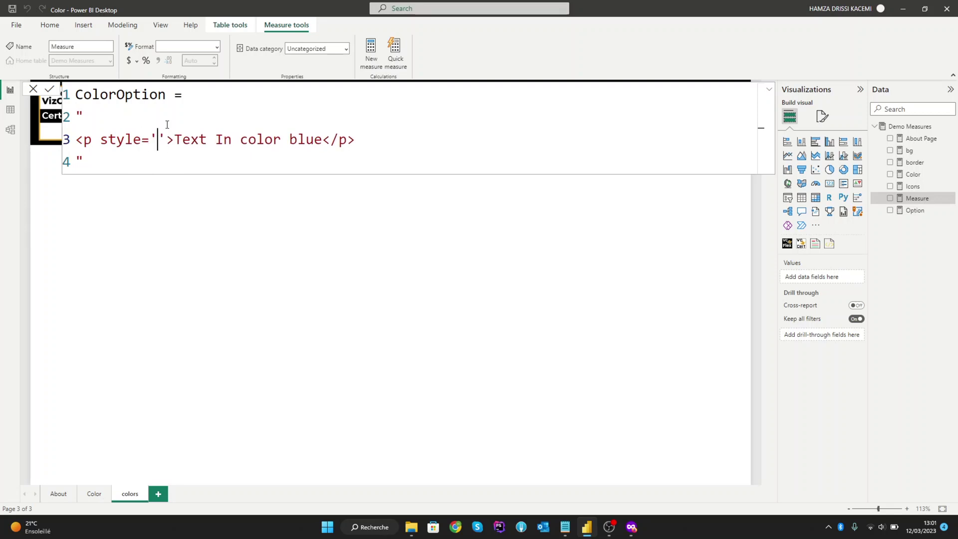
text(color)
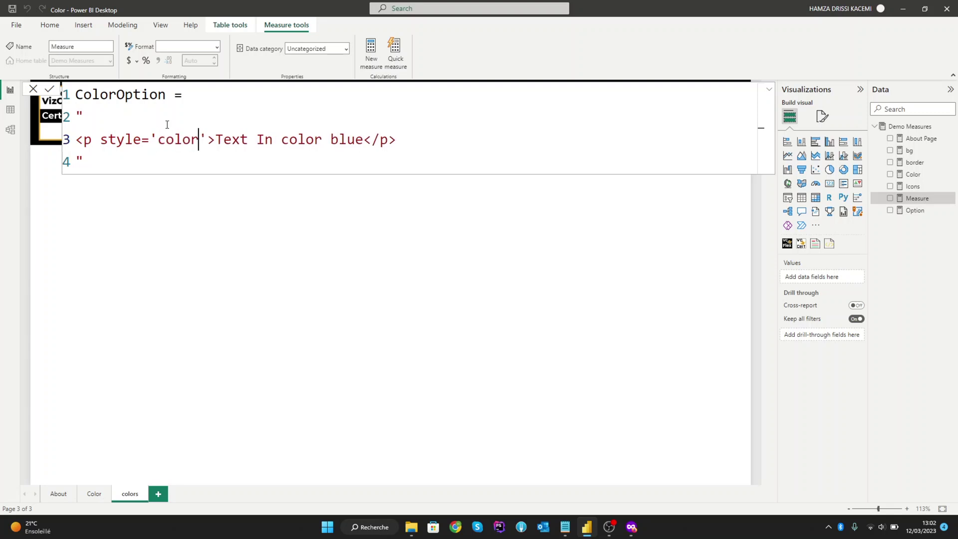
text(:blue)
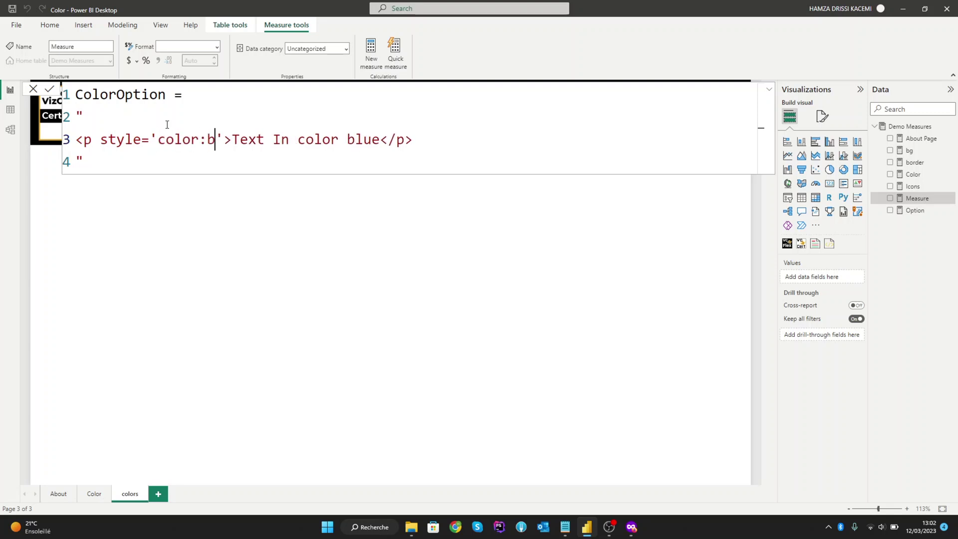
text(;)
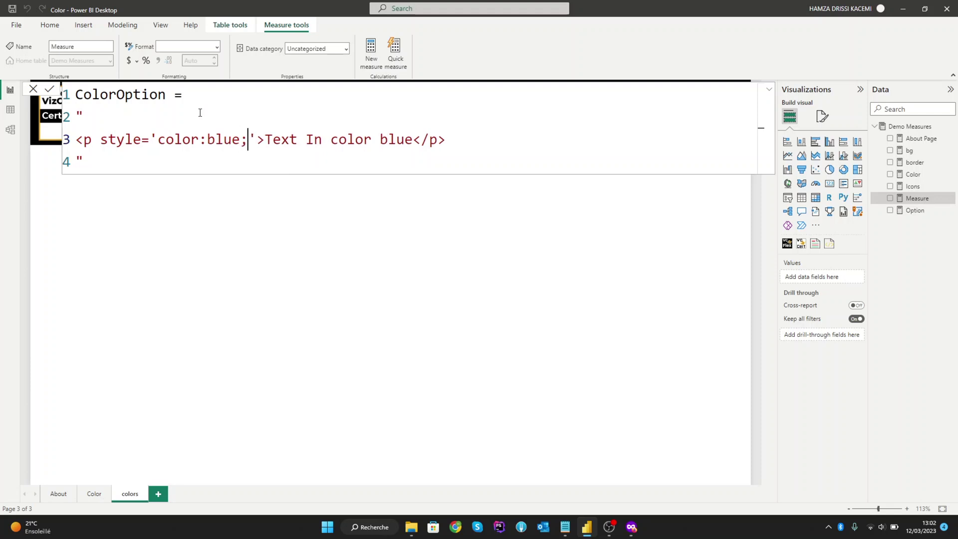
click(456, 137)
drag(465, 135, 468, 122)
key(ctrl+c)
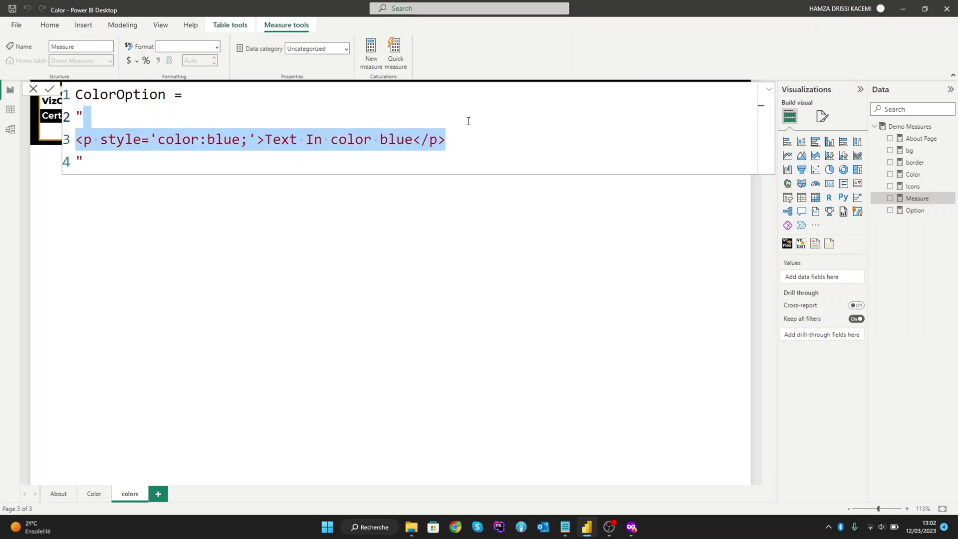
click(457, 138)
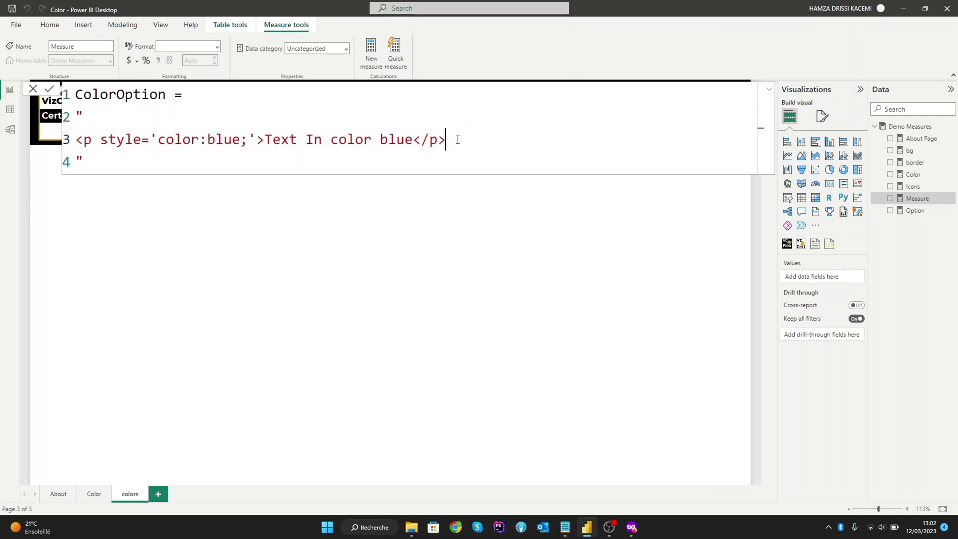
- Duplicate the paragraph and recolour line 4 as #0000FF and line 5 as rgb(0,0,255)
key(ctrl+v)
key(ctrl+v)
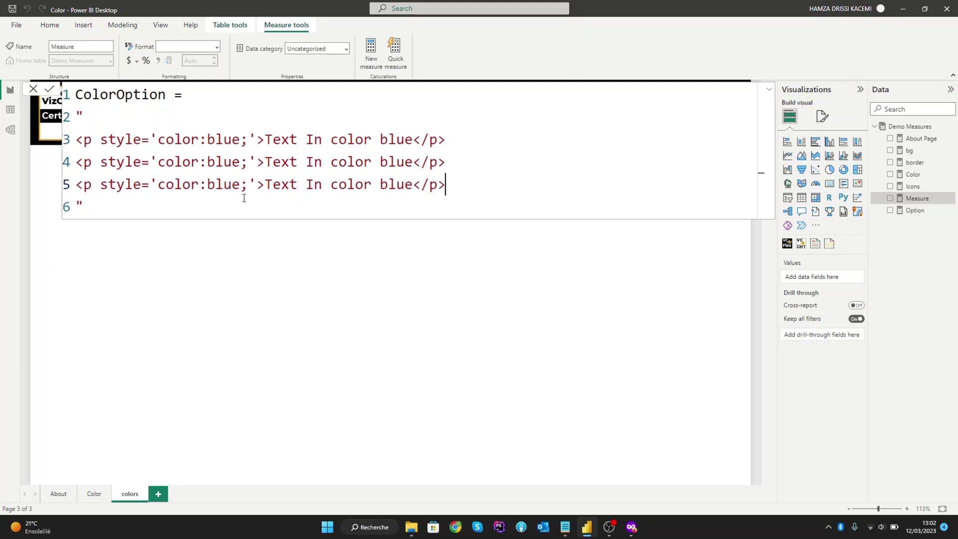
drag(240, 162, 208, 164)
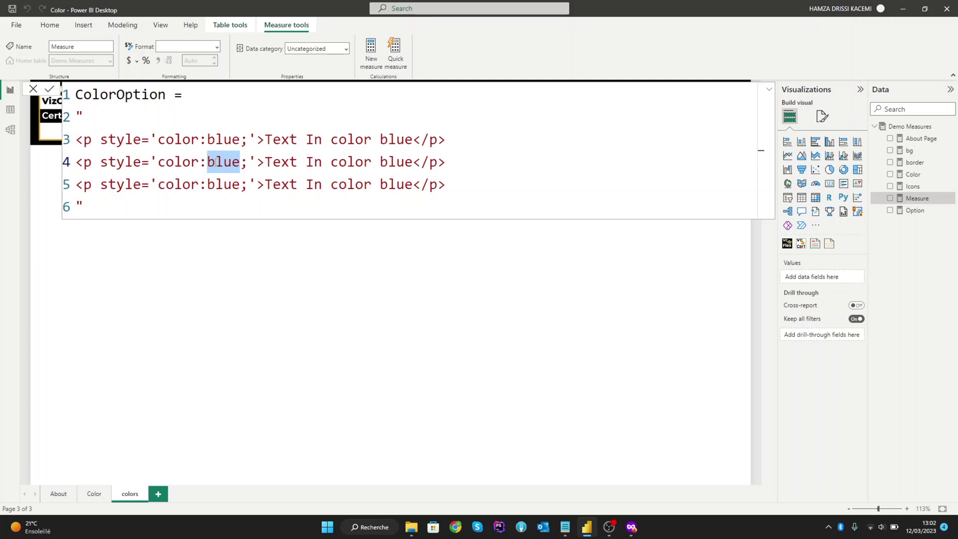
text(#)
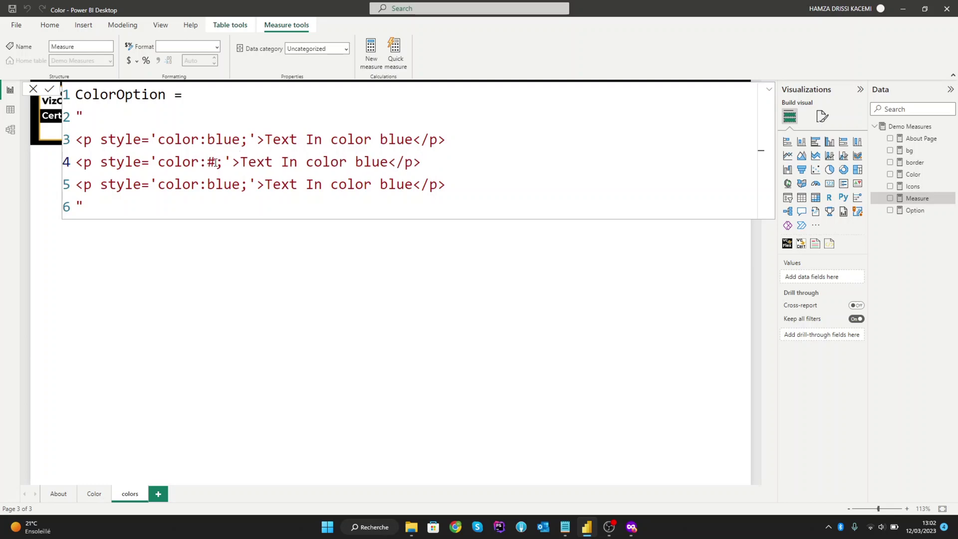
text(0000)
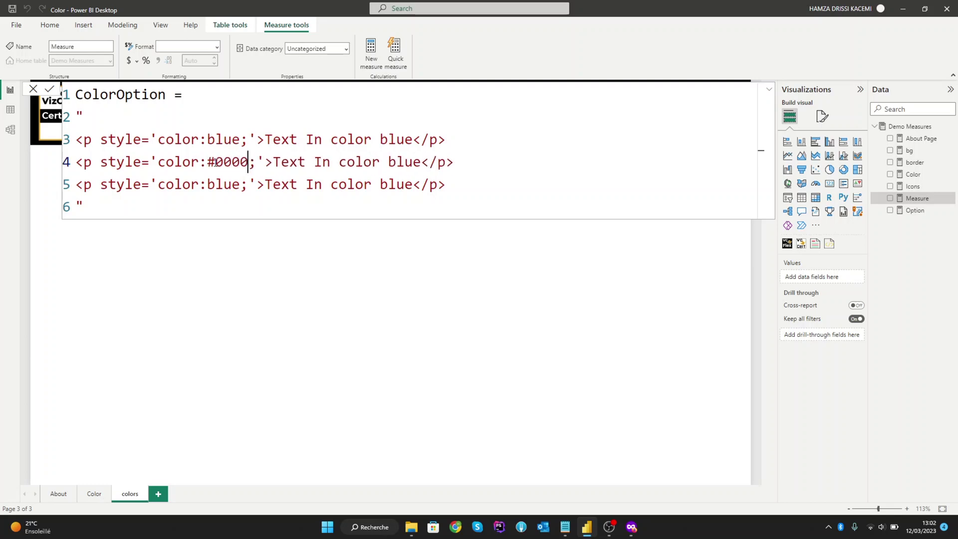
text(FF)
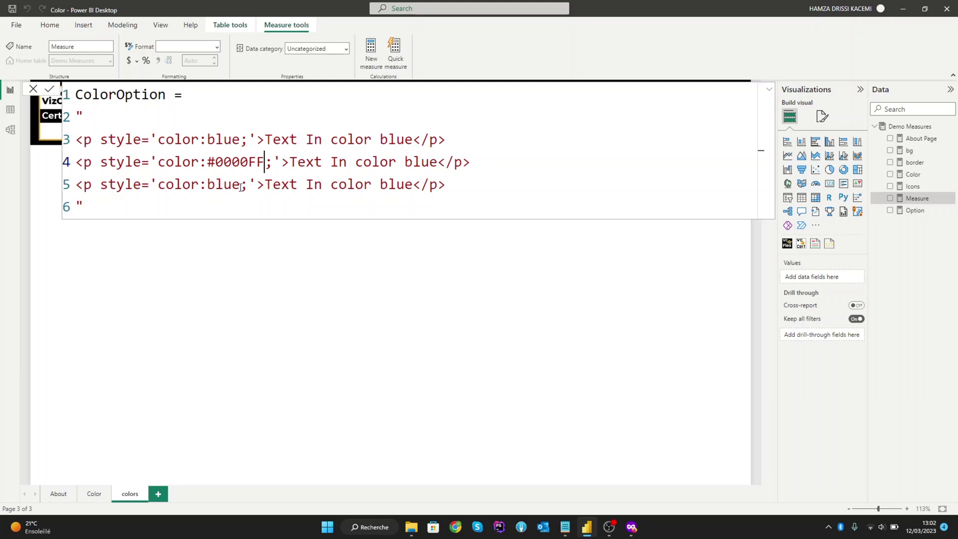
double_click(223, 185)
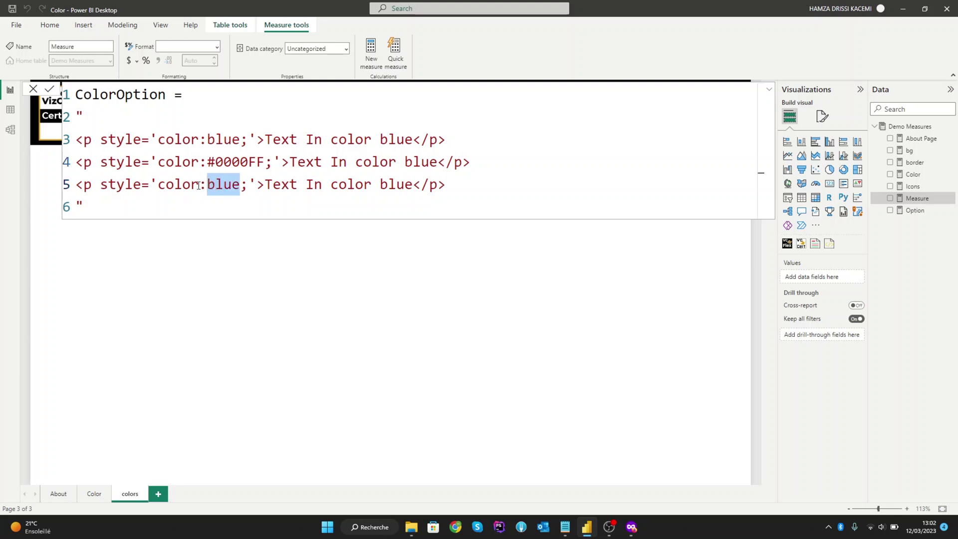
text(rgb)
text(())
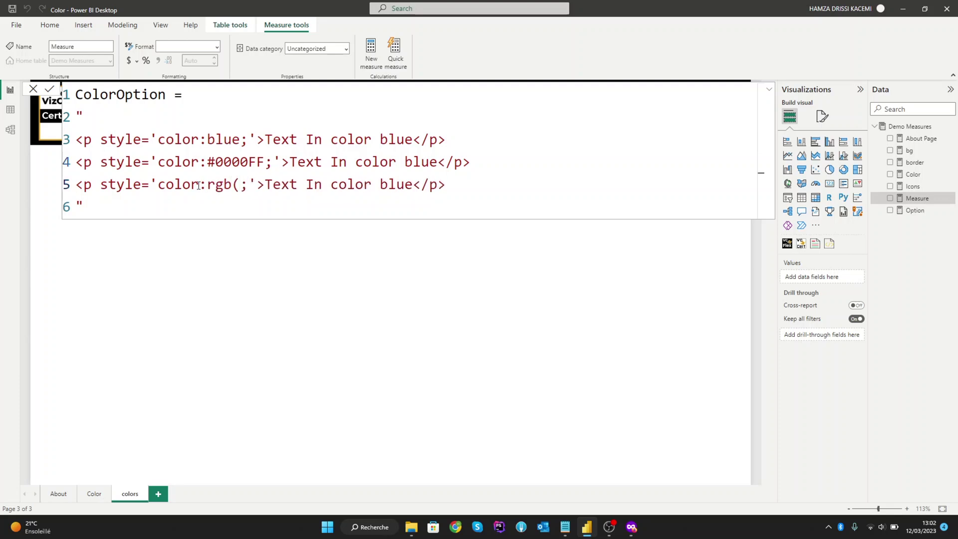
key(Left)
text(0,0)
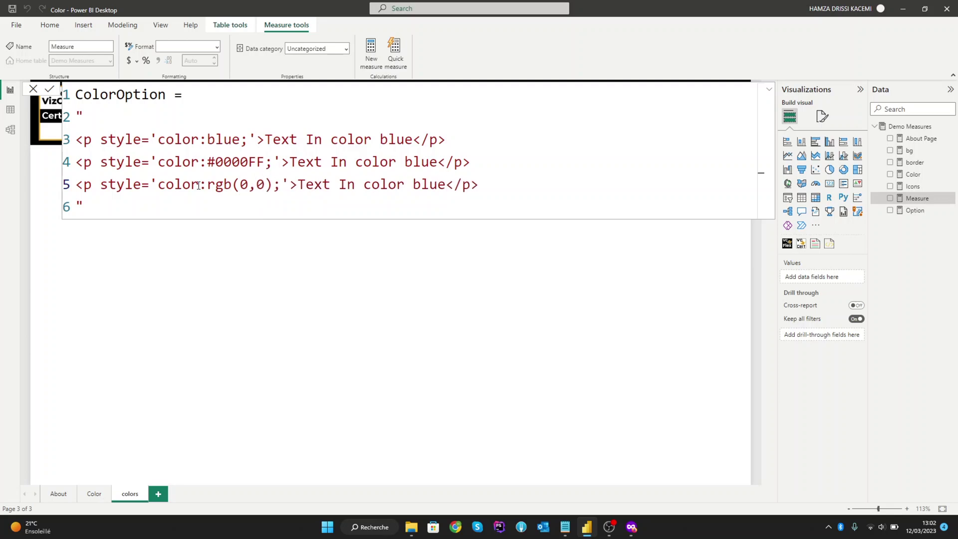
text(,2)
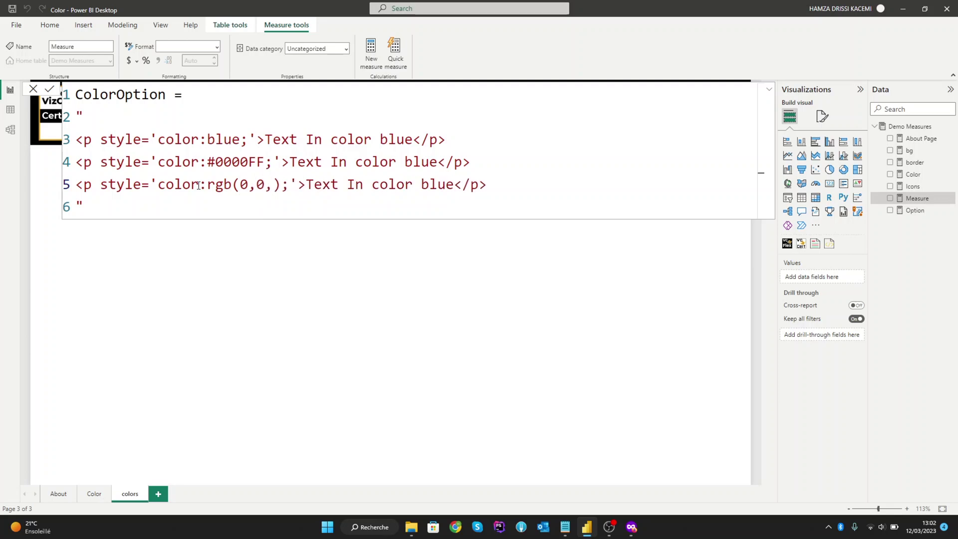
text(55)
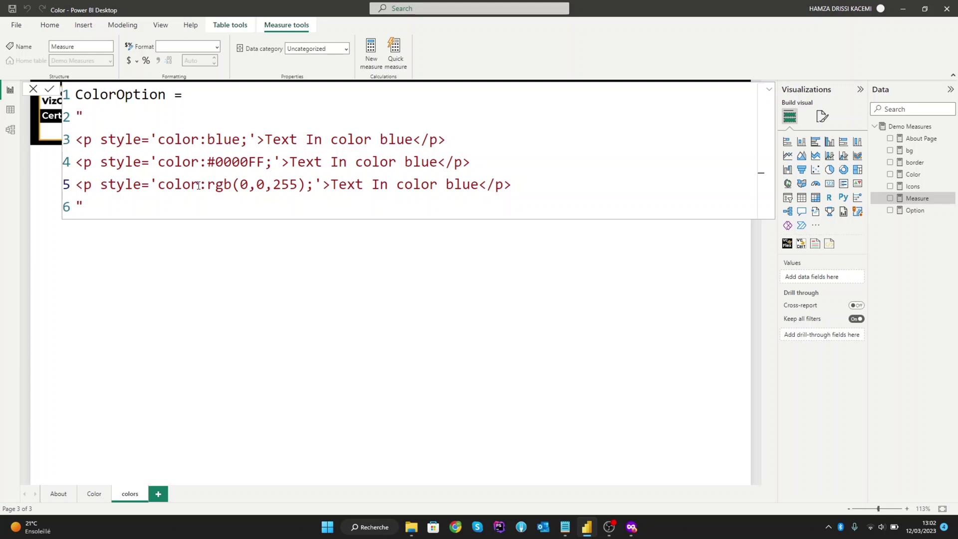
- Search Google for 'hex code of blue' and highlight the #0000FF answer
click(632, 528)
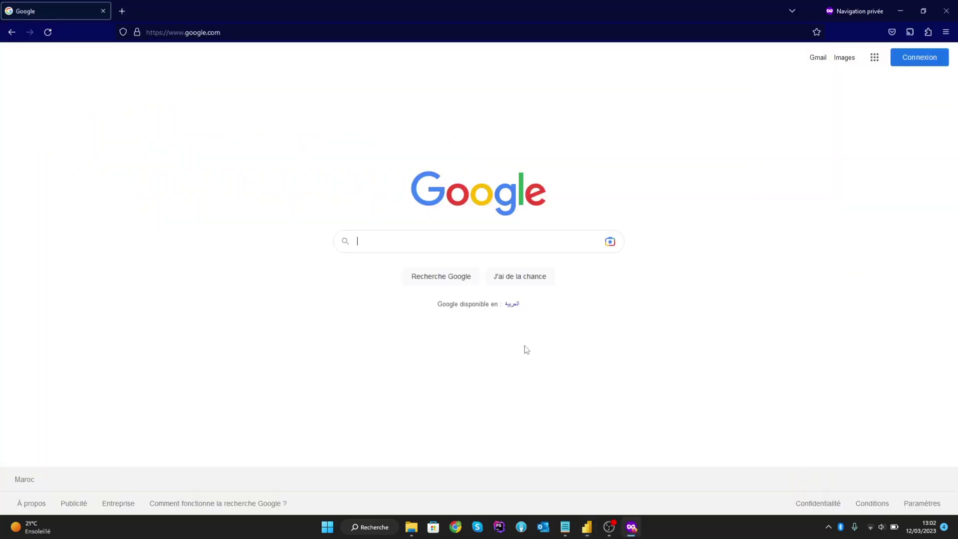
text(blue)
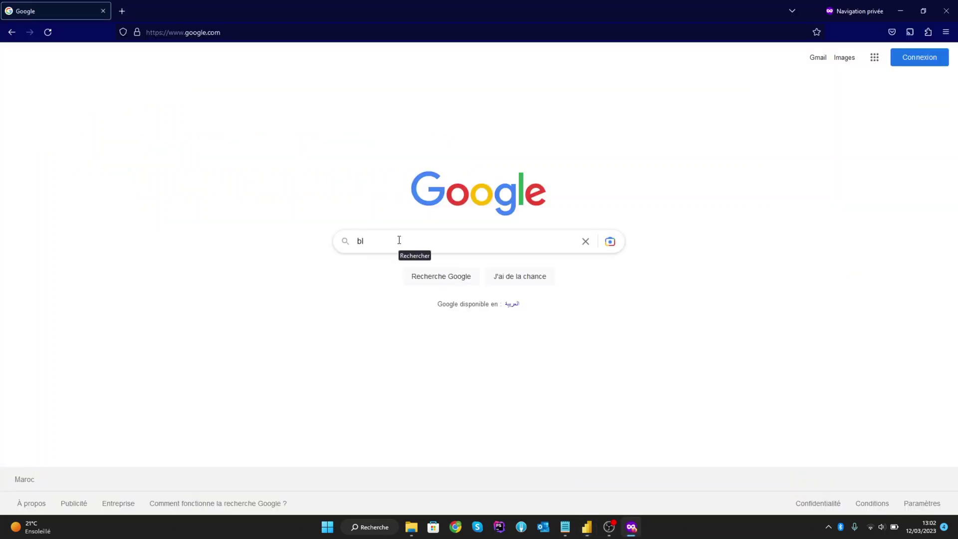
key(BackSpace)
key(BackSpace)
key(BackSpace)
key(BackSpace)
text(hex)
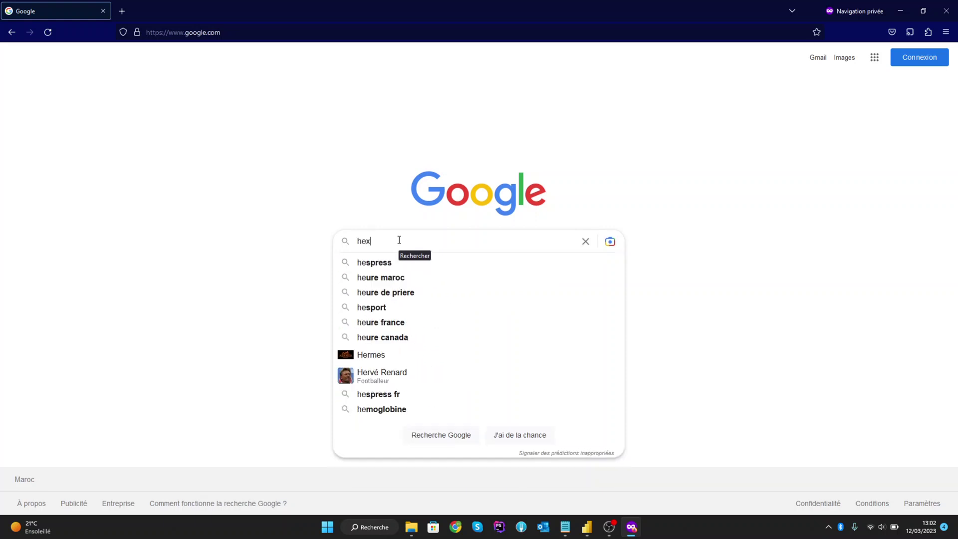
text( code of blue)
key(Return)
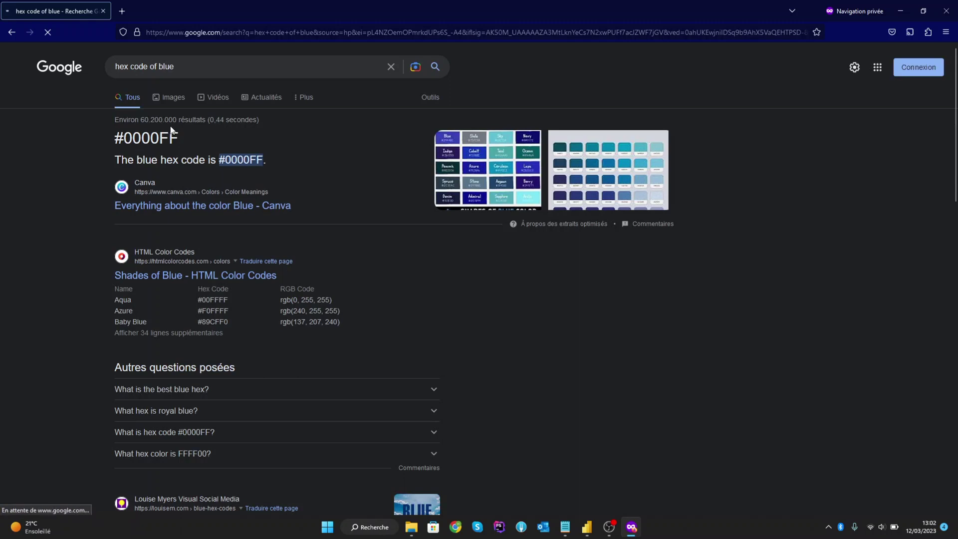
drag(180, 139, 113, 141)
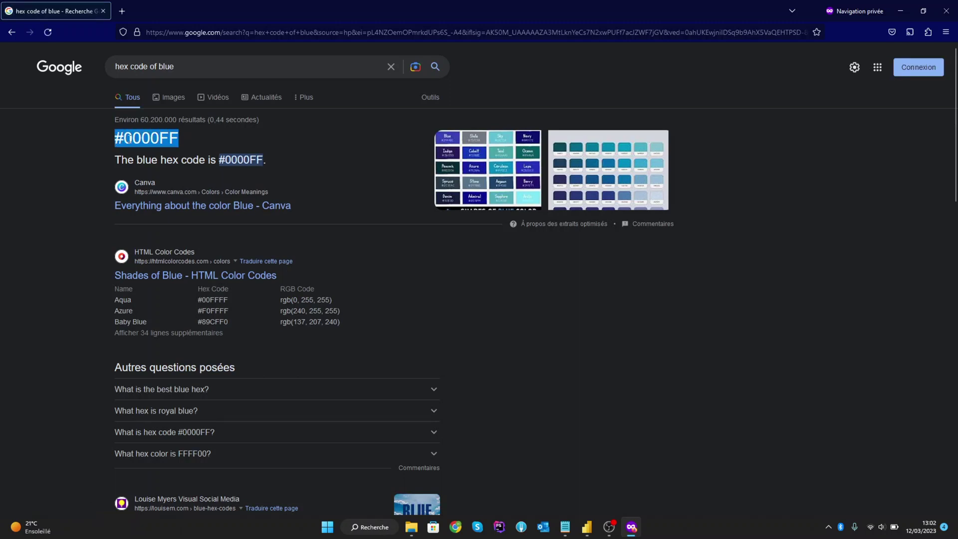
click(168, 159)
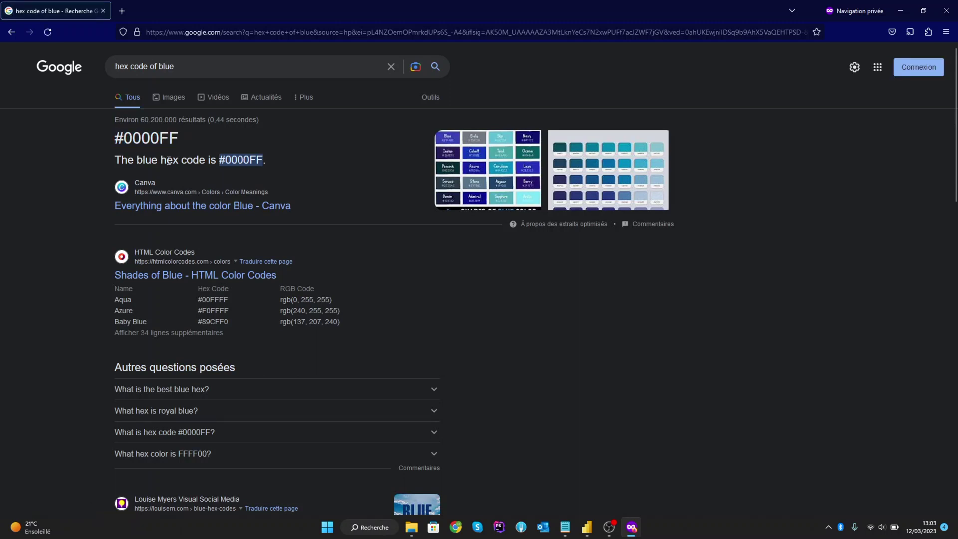
- Review the blue, #0000FF and rgb(0,0,255) lines, then commit ColorOption and close the editor
click(901, 11)
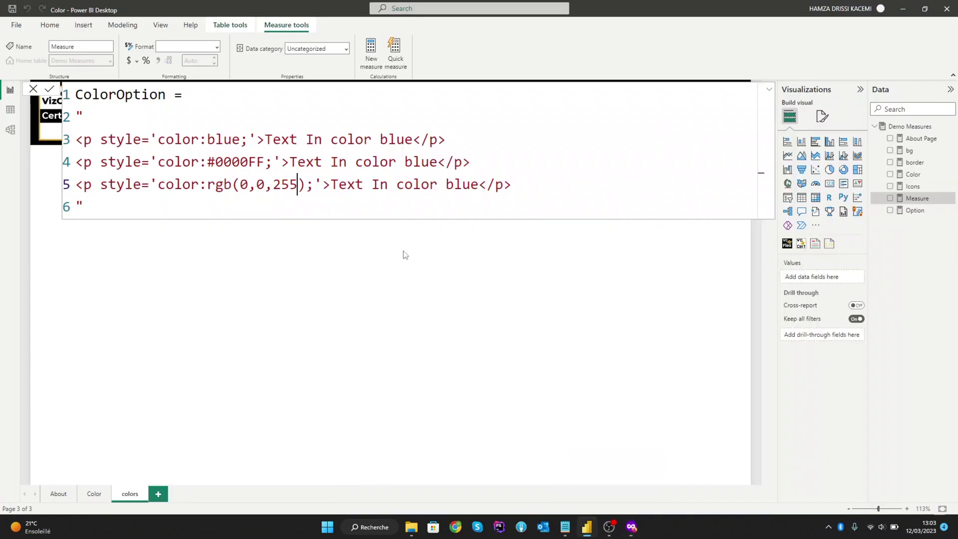
click(313, 188)
click(520, 186)
double_click(240, 161)
drag(207, 185, 224, 184)
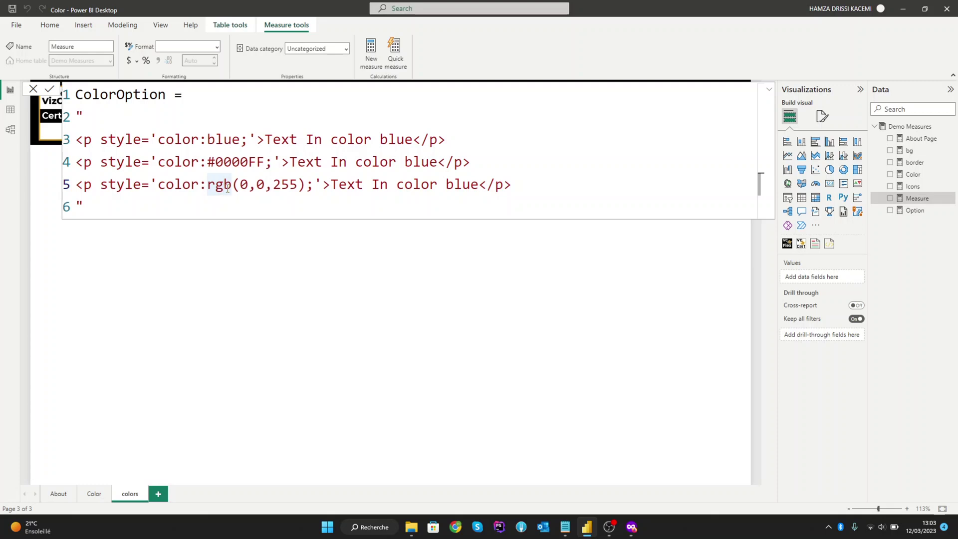
drag(227, 189, 232, 185)
click(269, 186)
click(369, 196)
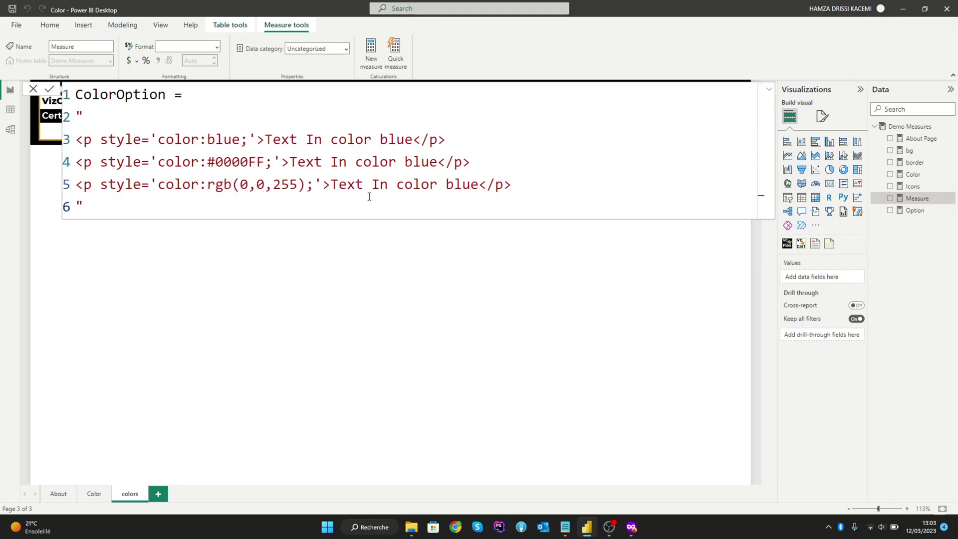
click(306, 187)
click(50, 91)
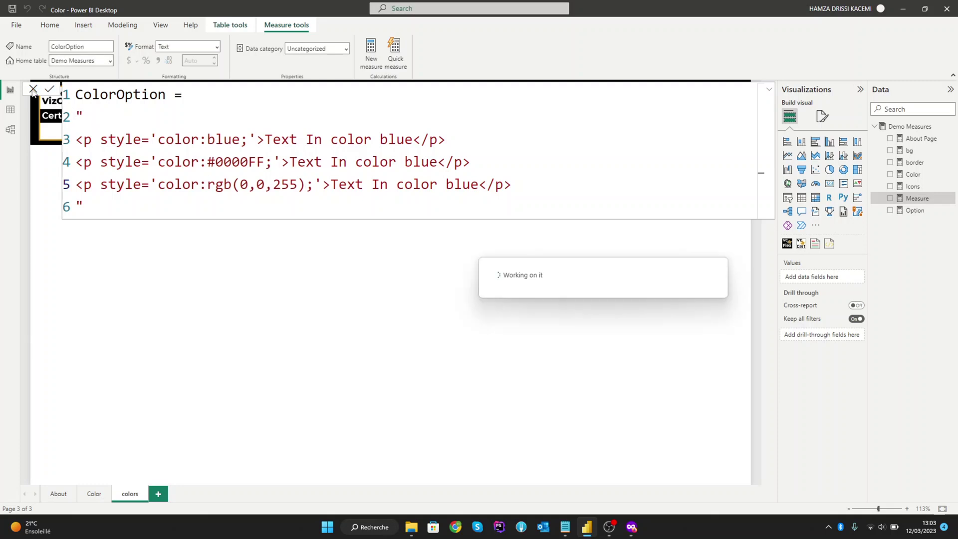
click(33, 91)
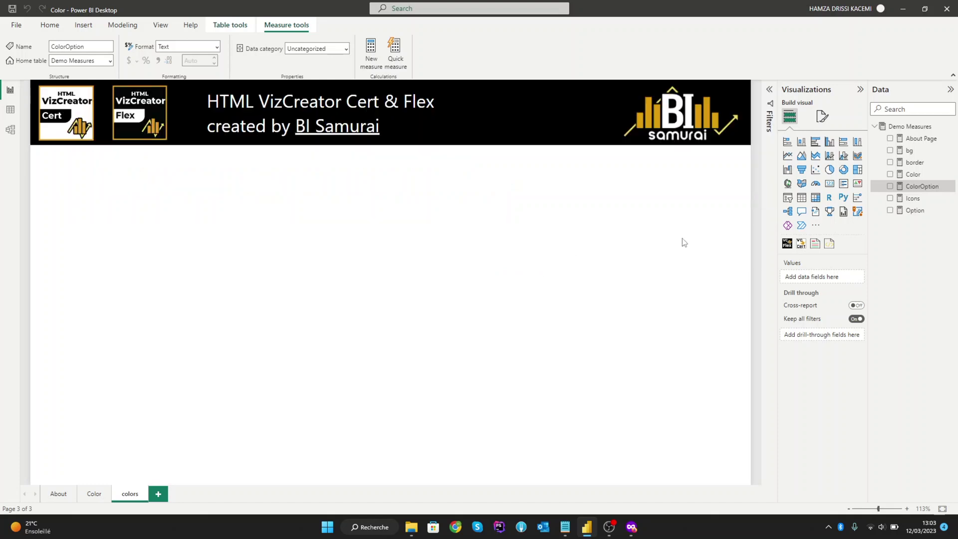
- Add a centred, resized HTML VizCreator Cert visual bound to the ColorOption measure
click(668, 223)
click(801, 245)
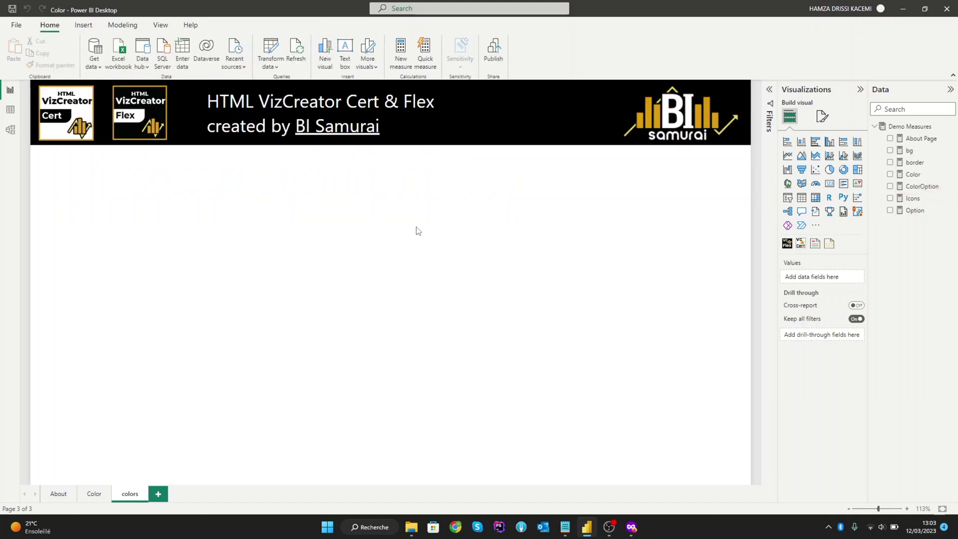
drag(174, 271, 273, 302)
drag(269, 185, 457, 163)
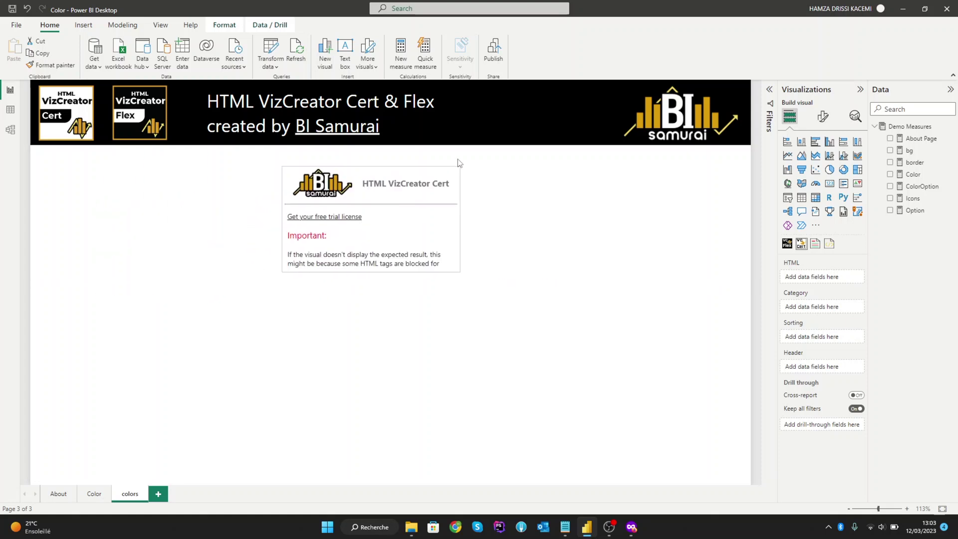
drag(922, 190, 828, 280)
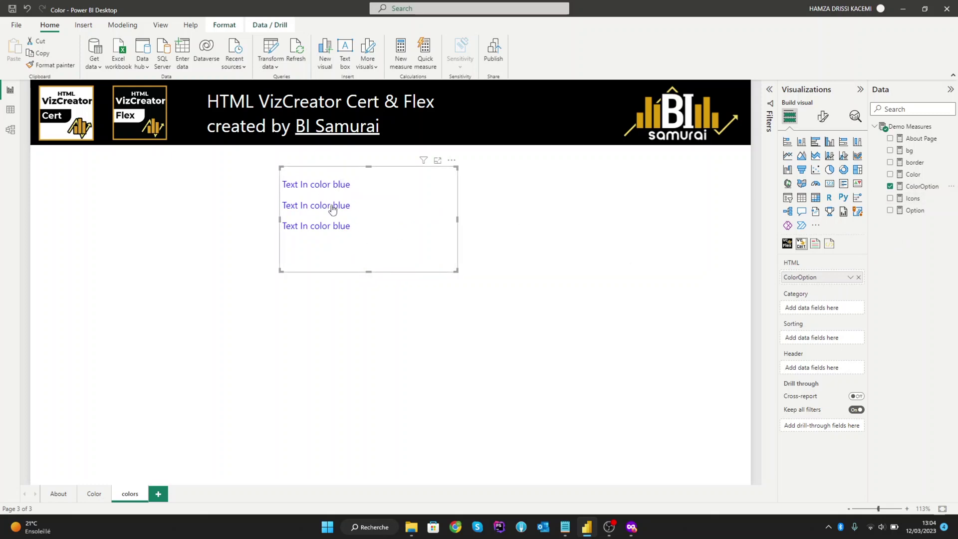
drag(370, 274, 368, 244)
click(371, 263)
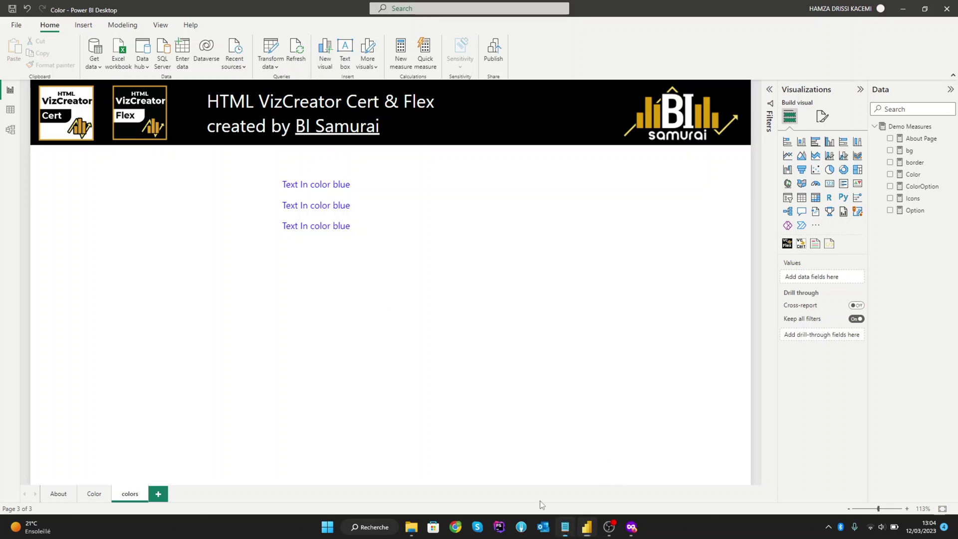
- Select the div line of icon codes in the color icon.txt notes
click(565, 527)
drag(317, 114, 139, 115)
key(ctrl+c)
click(793, 71)
- Create a new measure in Demo Measures named ColorIcons
click(948, 127)
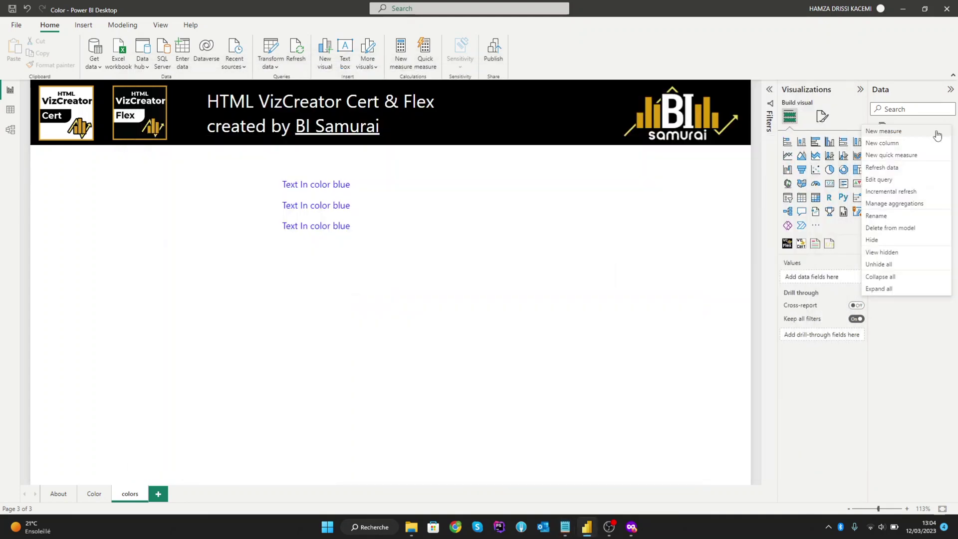
key(Escape)
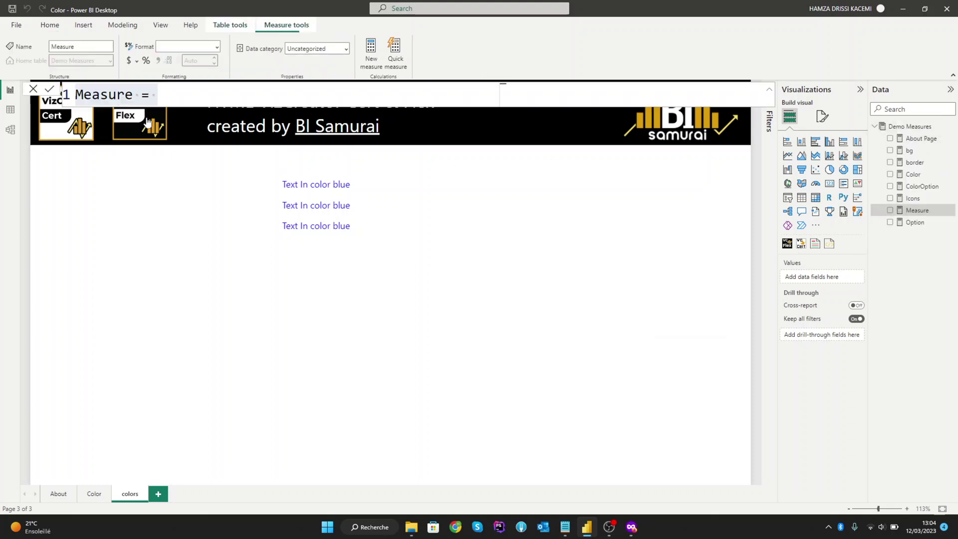
double_click(105, 100)
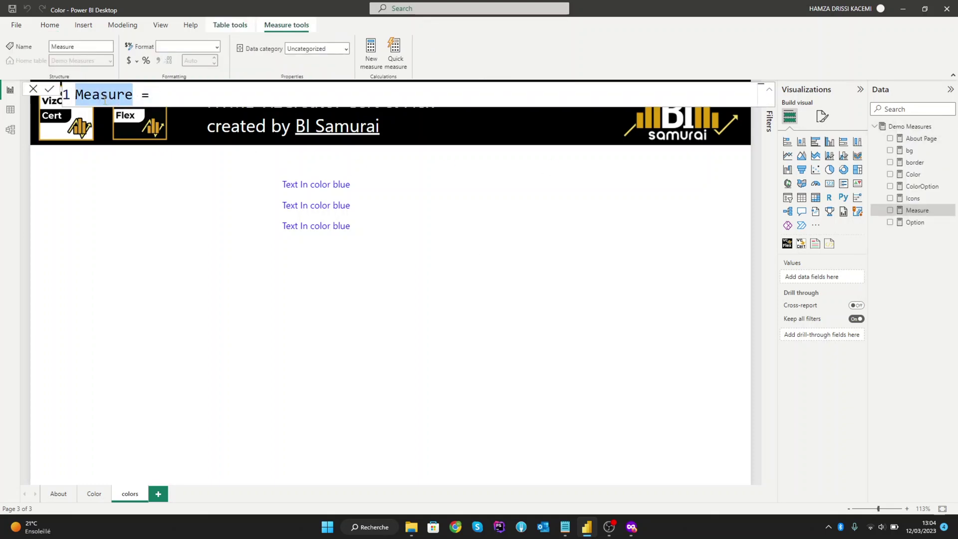
text(Color)
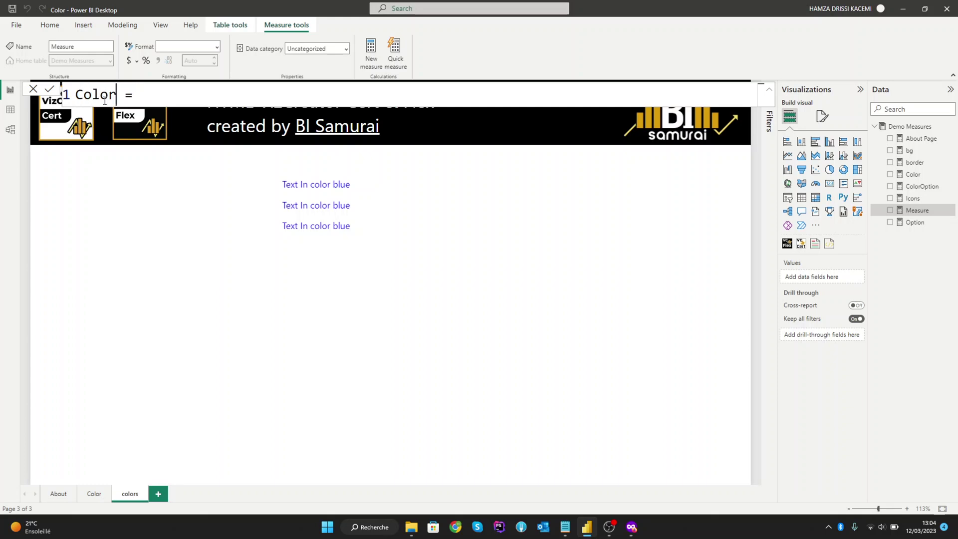
text(Icons)
- Paste the quoted div of icon codes, style it color:pink, and commit the measure
click(196, 91)
key(shift+Return)
text("")
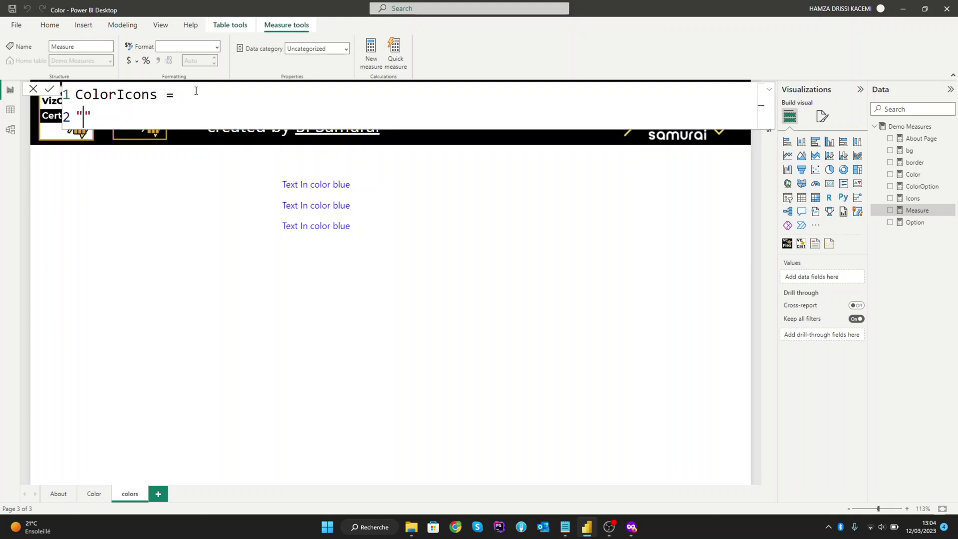
key(ctrl+v)
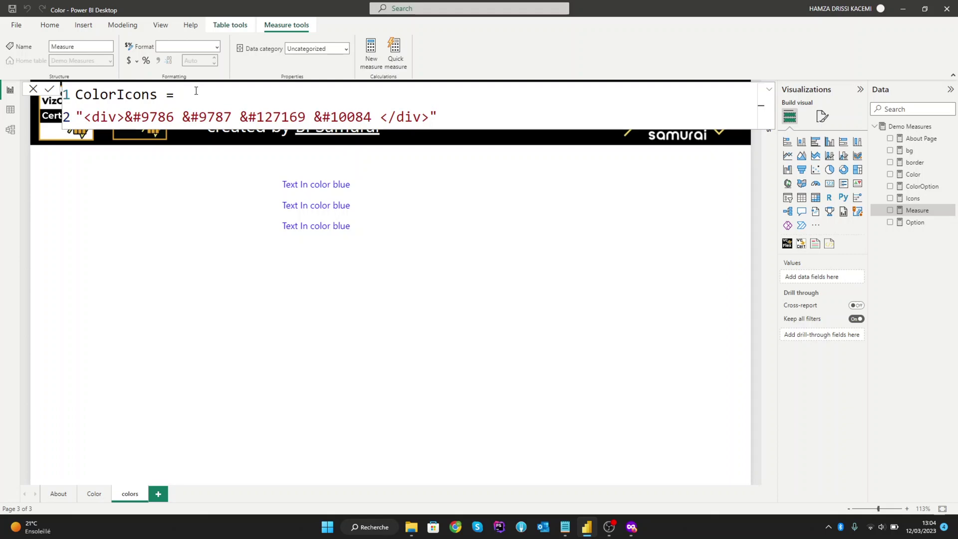
click(117, 117)
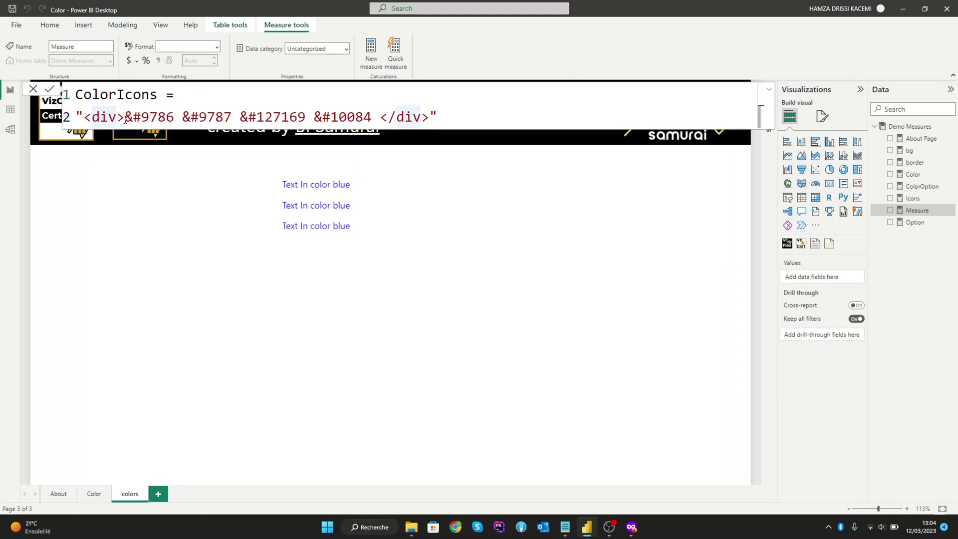
text(style)
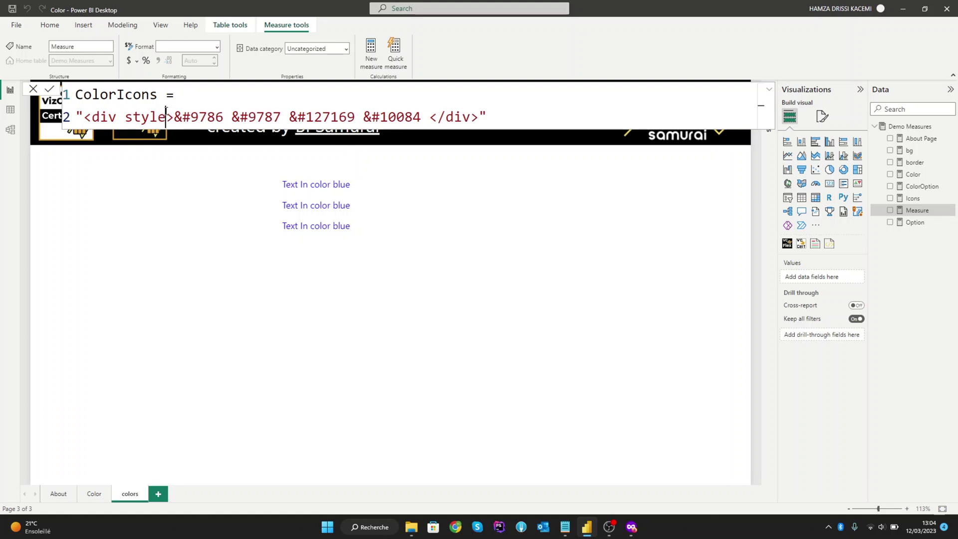
text(='')
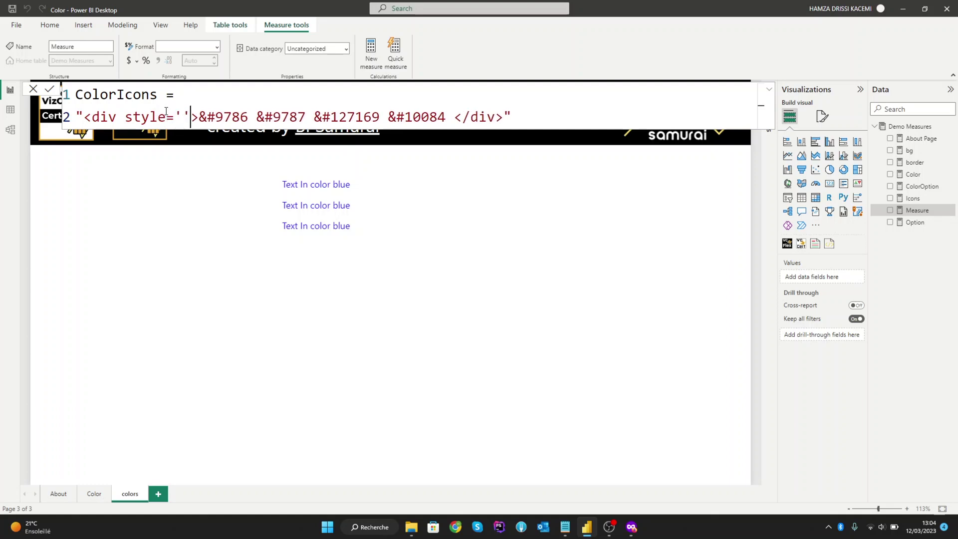
text(color)
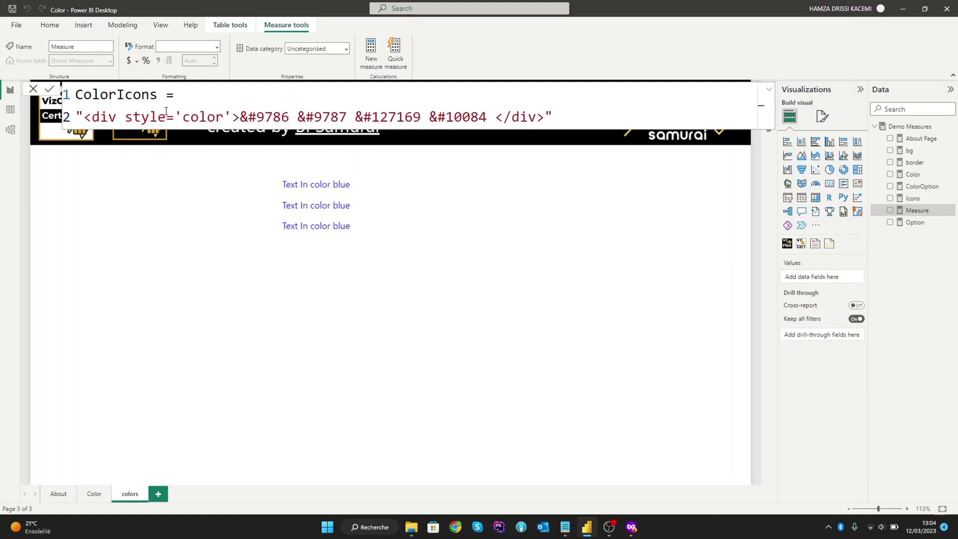
text(:;)
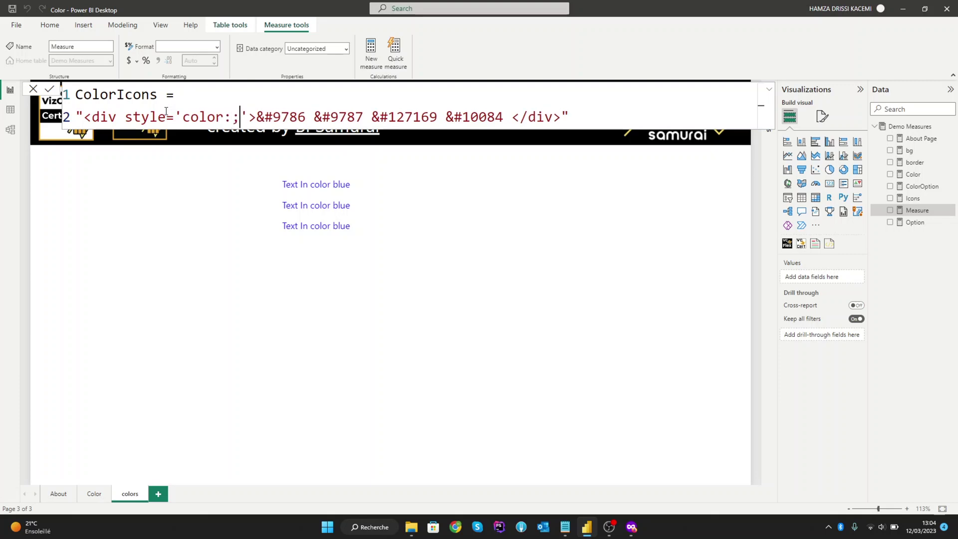
key(Left)
text(pink)
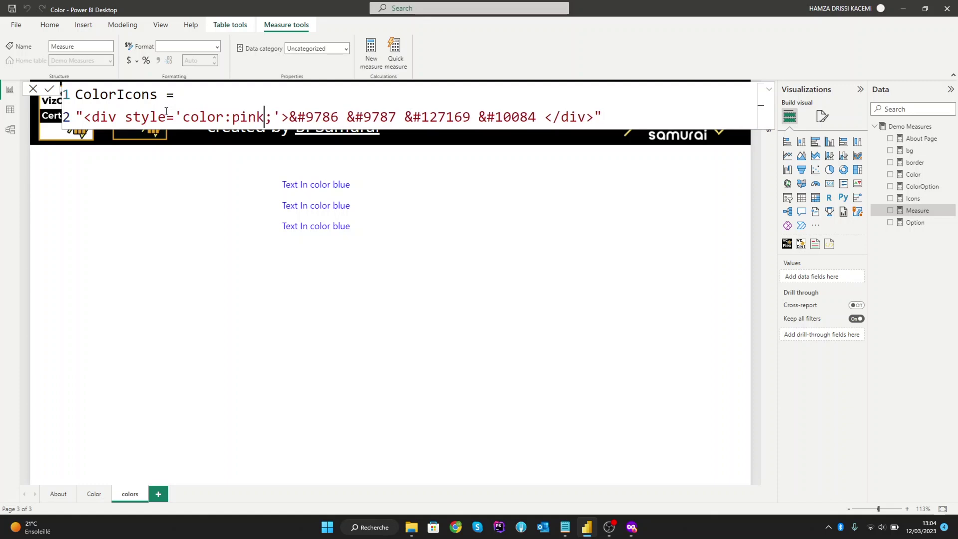
click(50, 89)
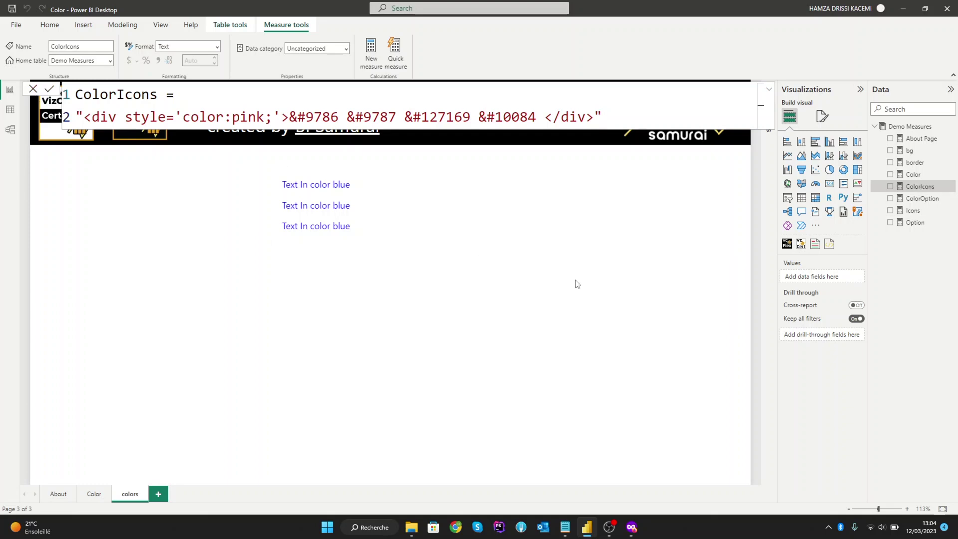
- Add a second HTML visual below the blue text lines, bound to ColorIcons
click(801, 245)
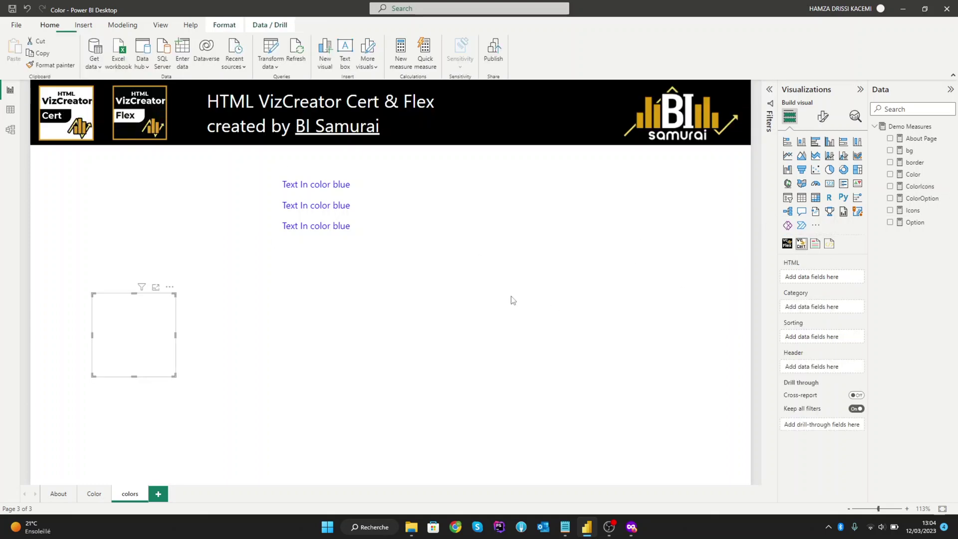
drag(175, 334, 278, 343)
drag(272, 287, 436, 252)
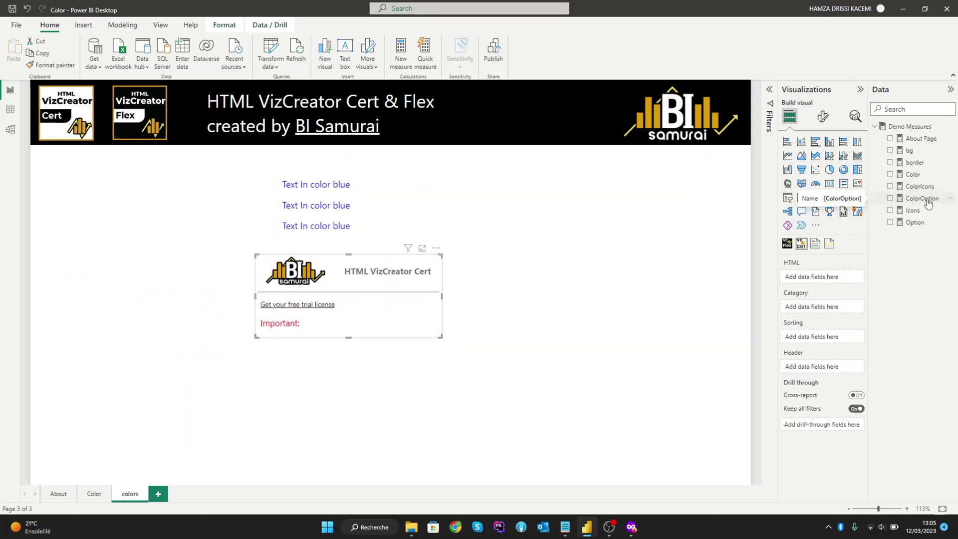
drag(929, 194, 834, 283)
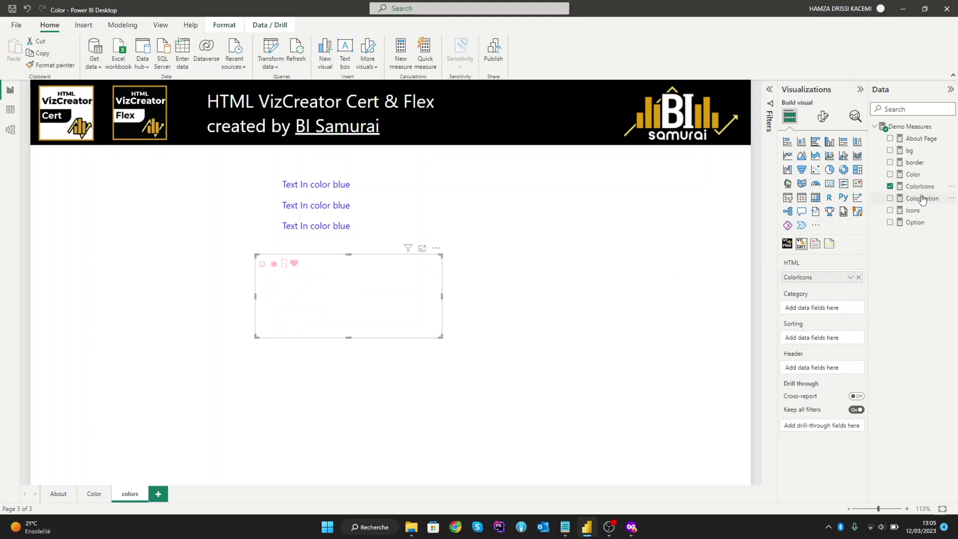
double_click(921, 186)
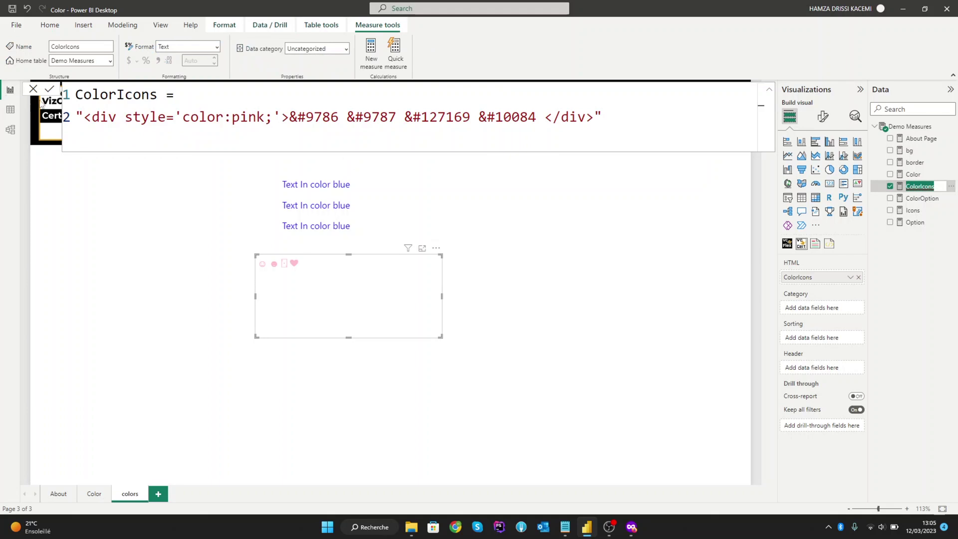
- Add font-size:100px to the ColorIcons div style and widen the visual to fit all icons
click(272, 118)
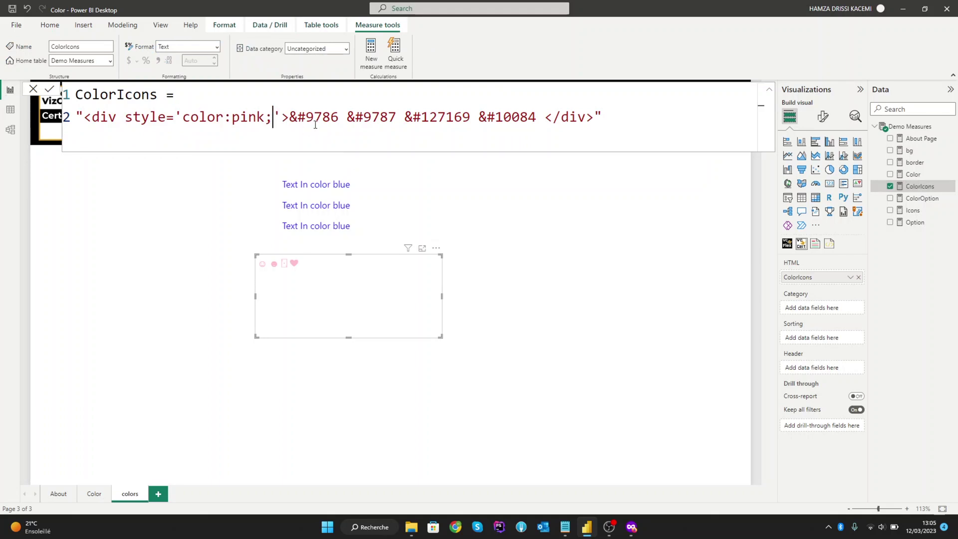
text(font-size)
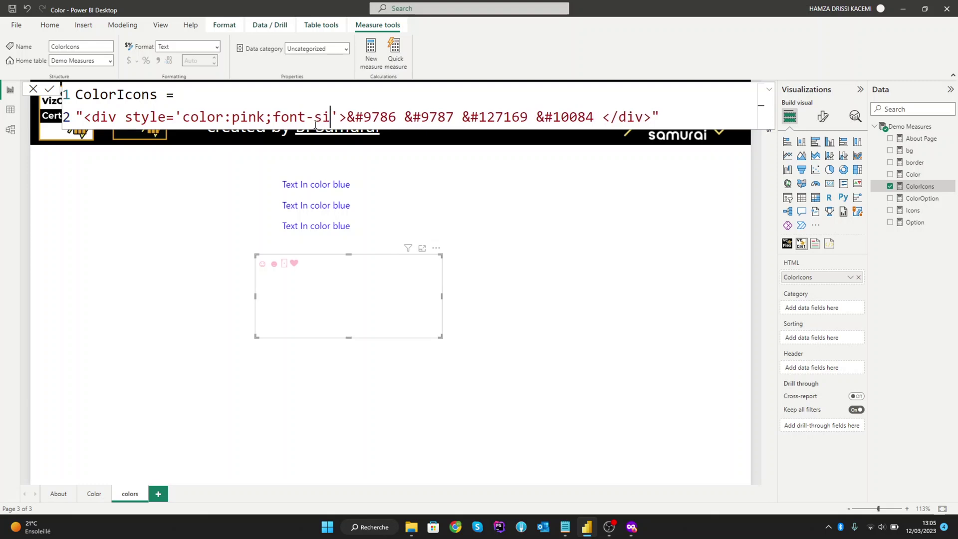
text(:;)
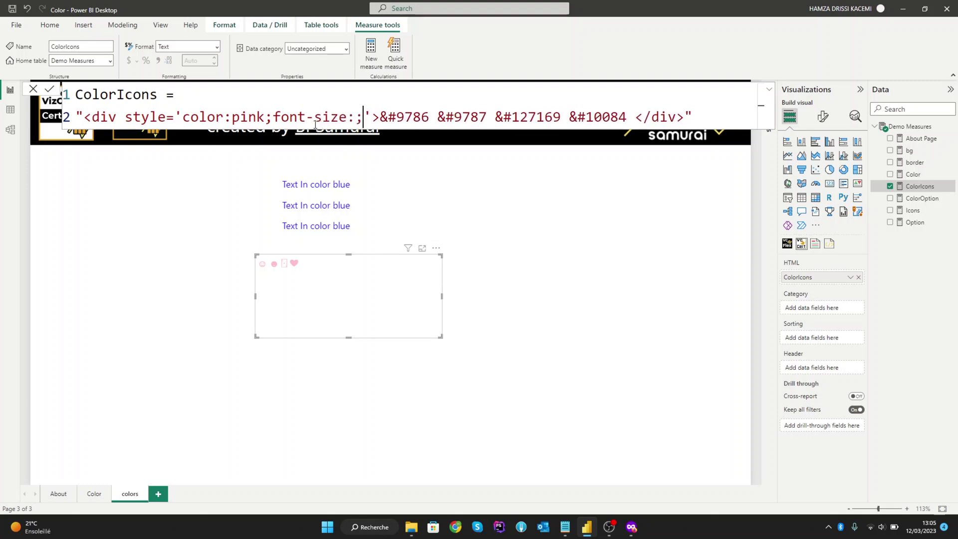
text(100)
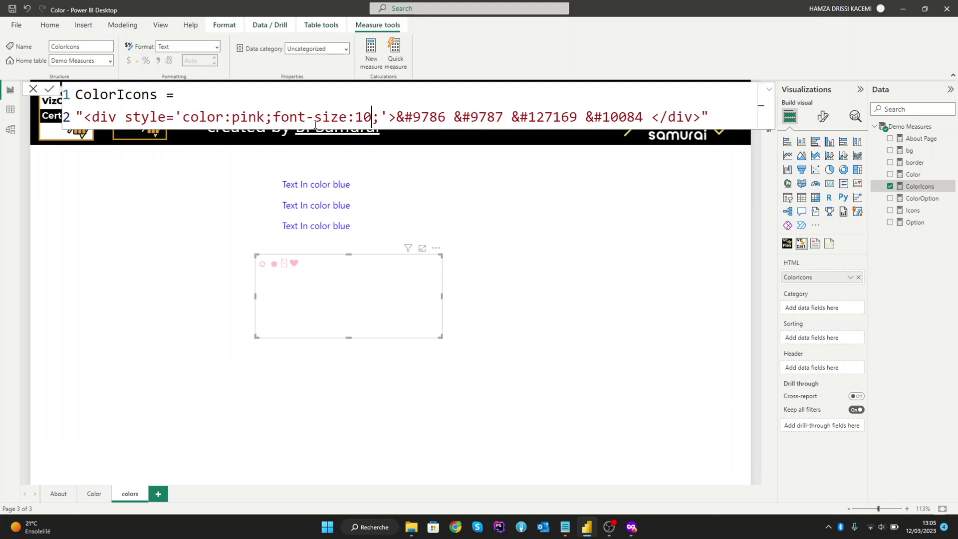
text(px)
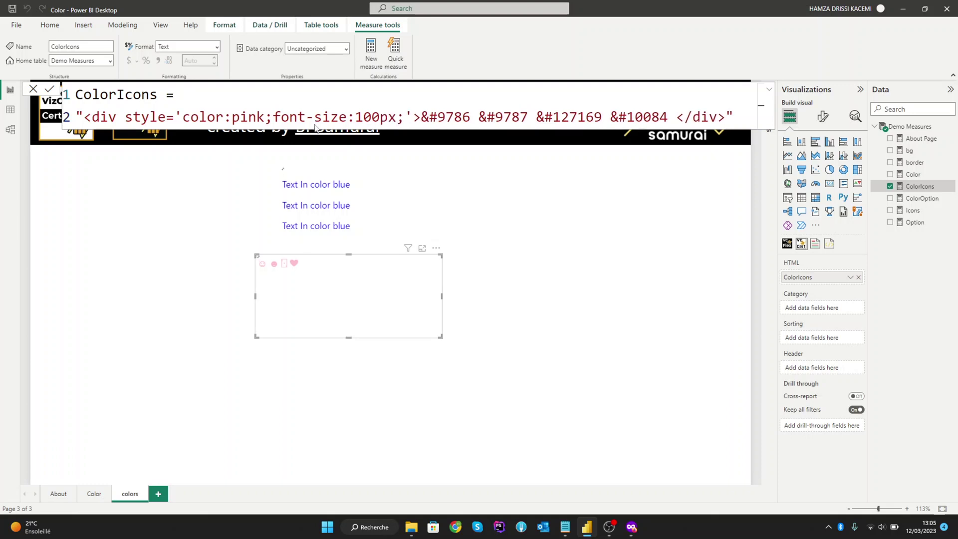
key(Return)
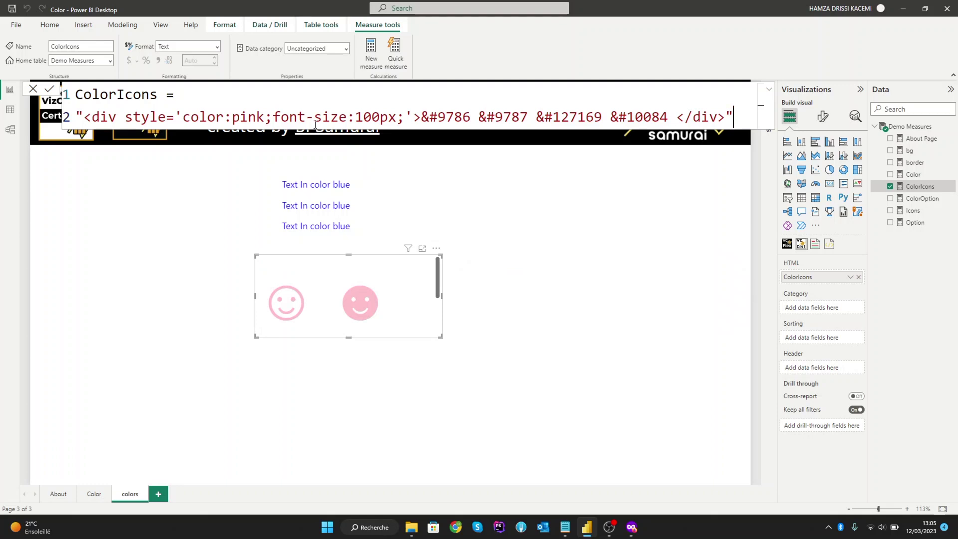
drag(441, 337, 635, 349)
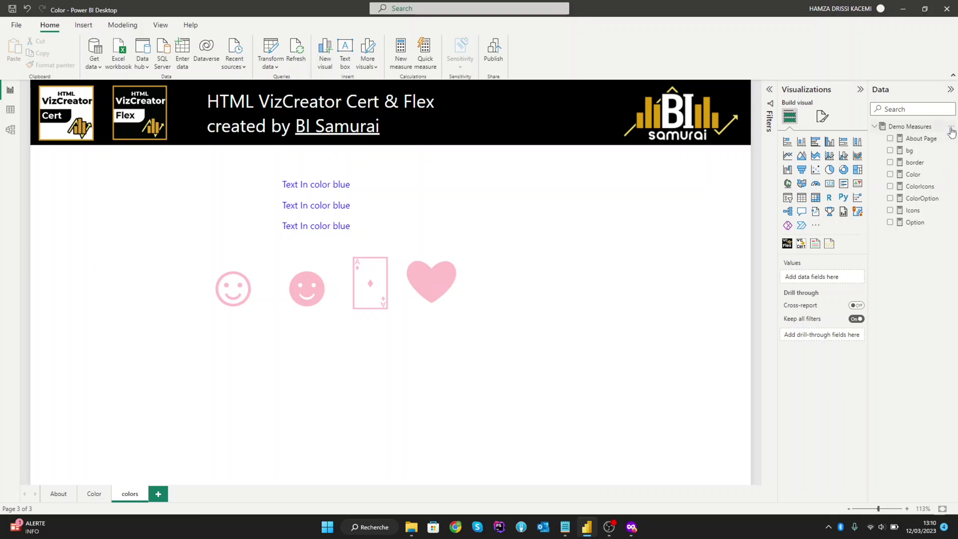
- Create a TextOpacity measure with a quoted <p>Text with 100% Opacity</p> line
click(951, 126)
key(Escape)
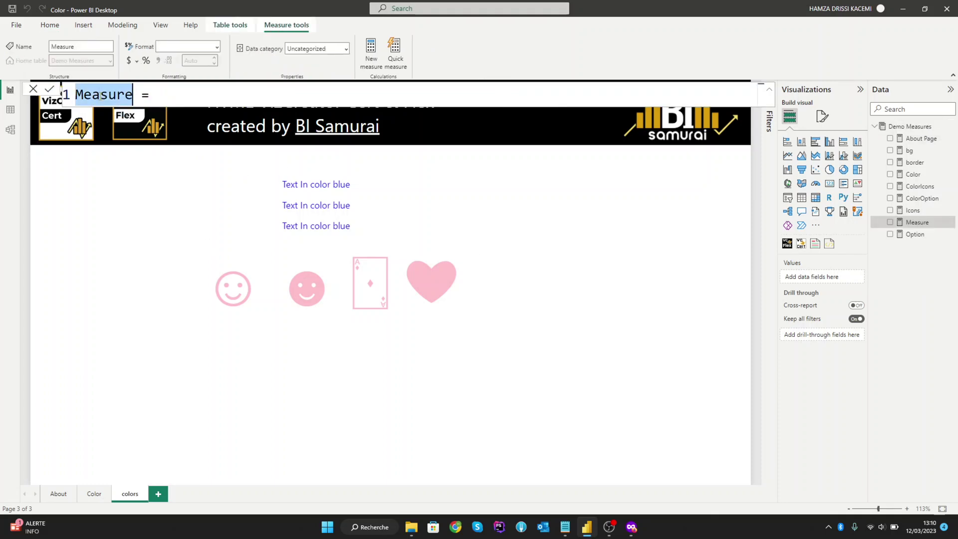
text(TextOp)
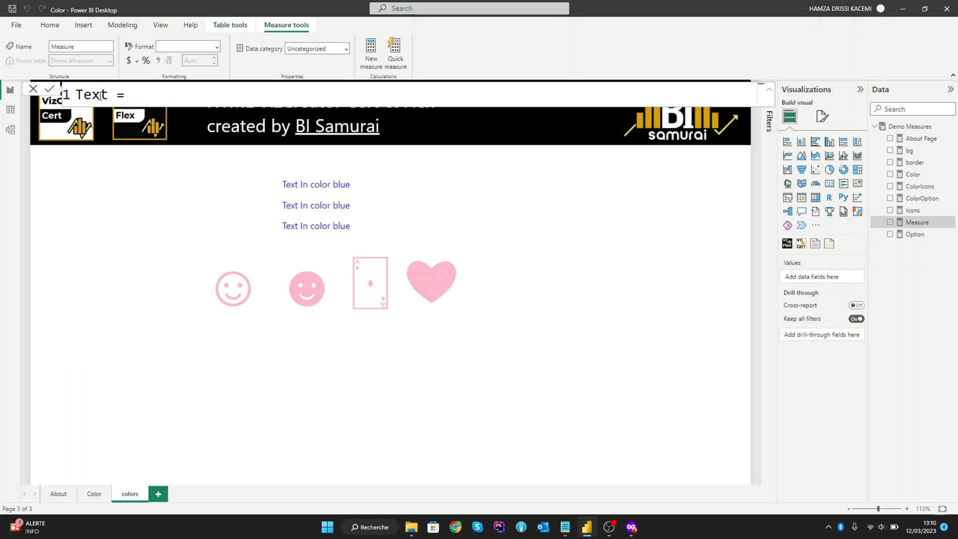
text(aciti)
key(BackSpace)
text(y)
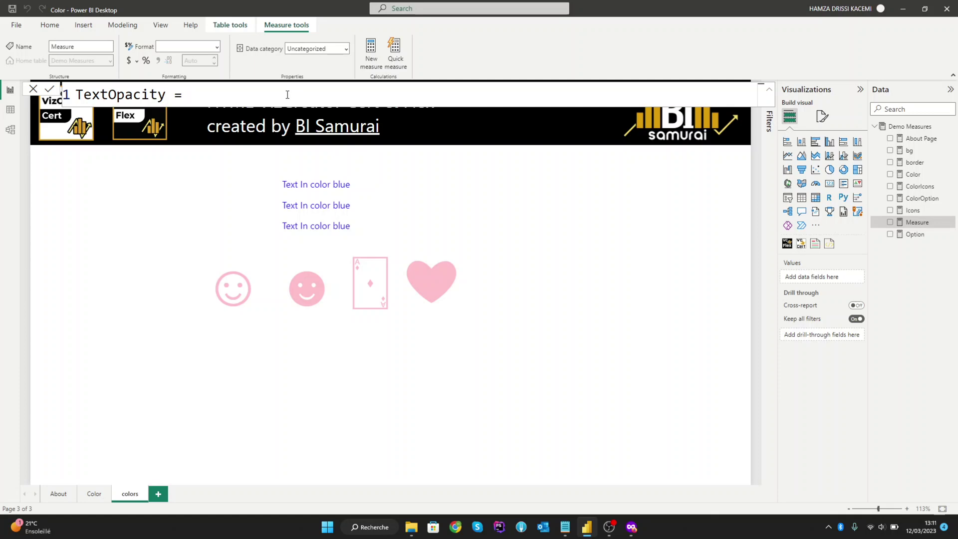
key(shift+Return)
text(")
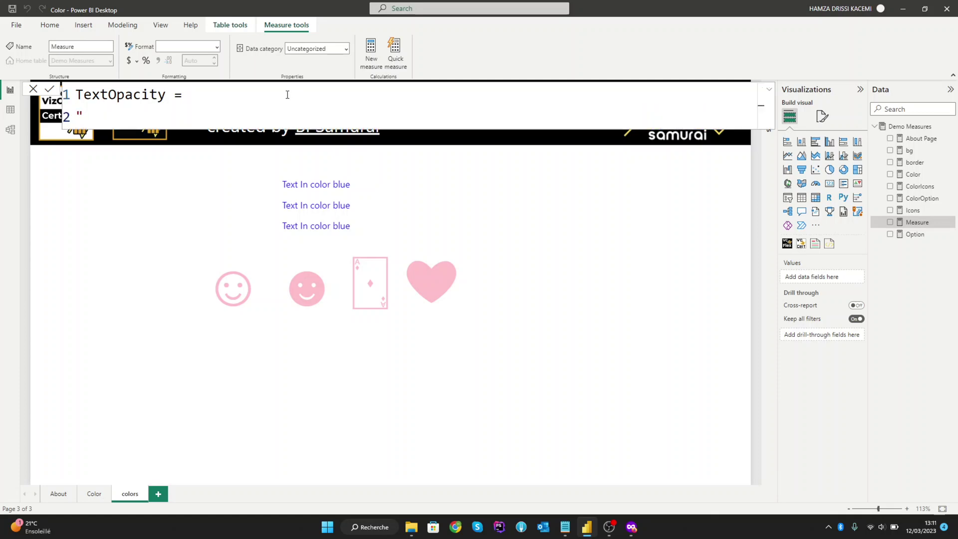
key(shift+Return)
key(shift+Return)
text(")
key(Up)
text(<p>)
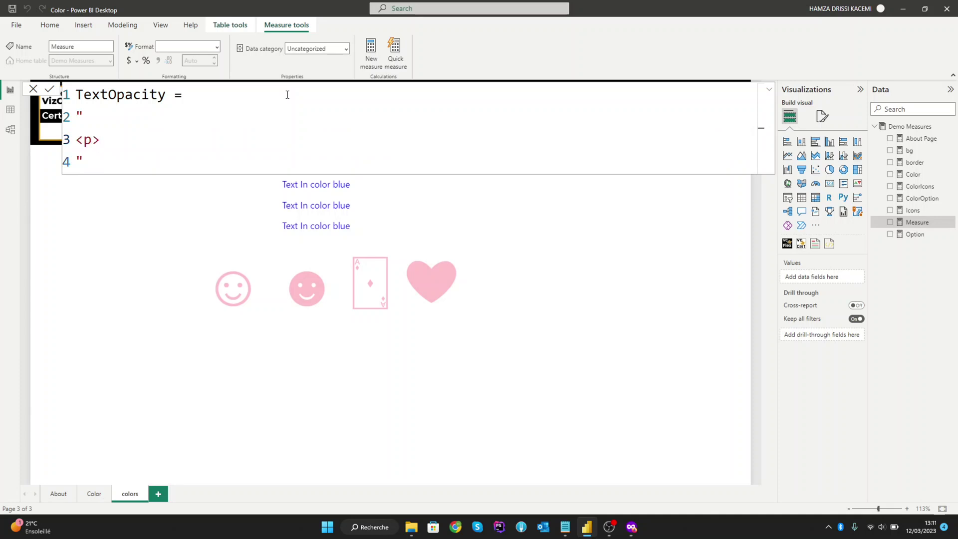
text(Text with 1)
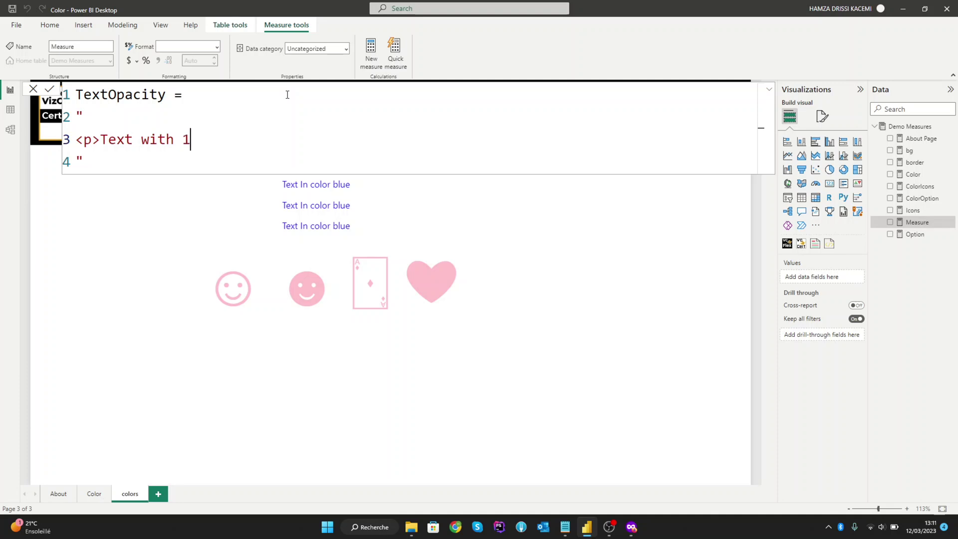
text(00% Opaci)
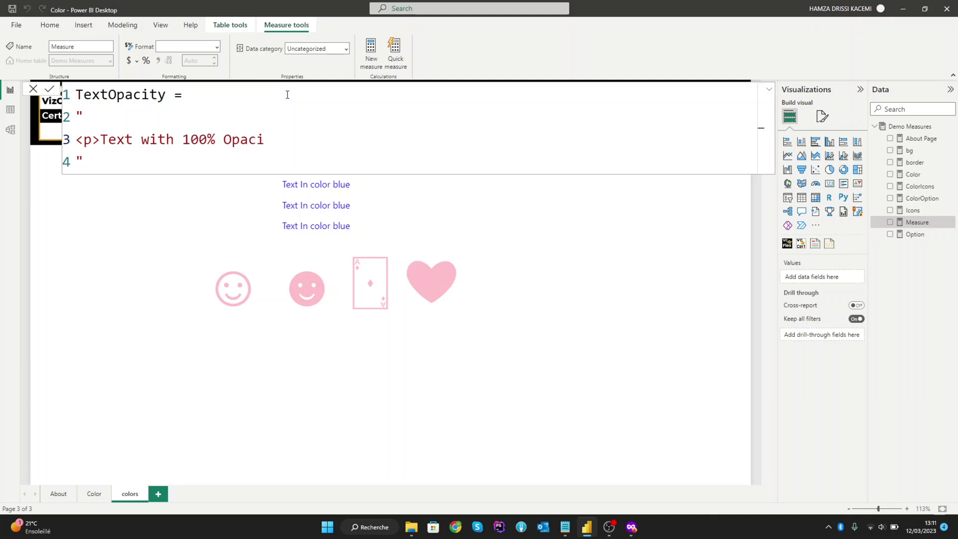
text(ty</p>)
- Style the paragraph with color:rgba(0,0,0,100%)
click(94, 141)
text(style)
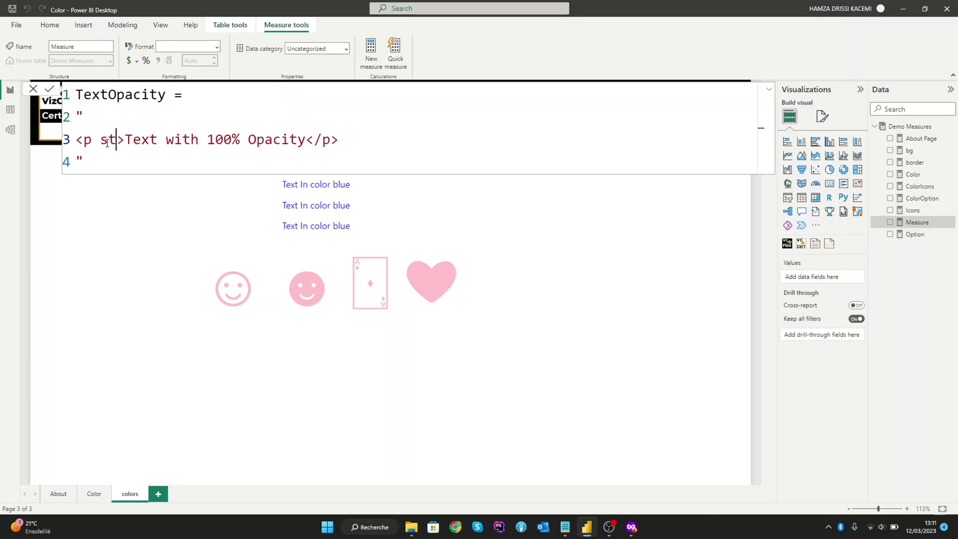
text(='')
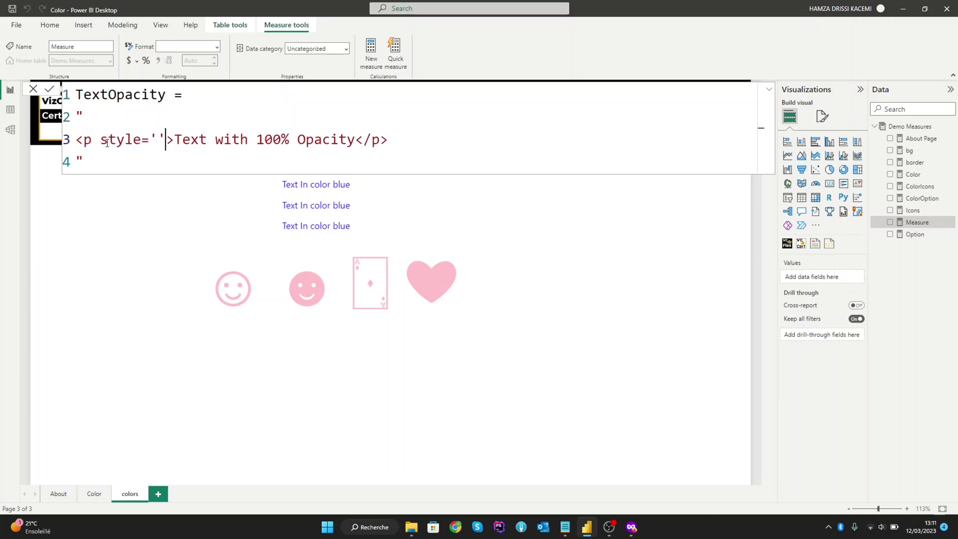
text(color)
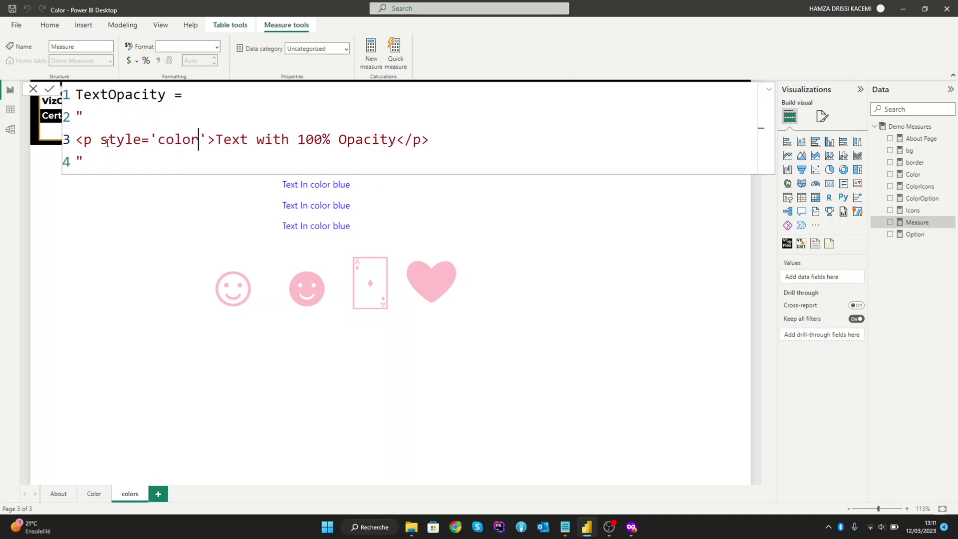
text(:;)
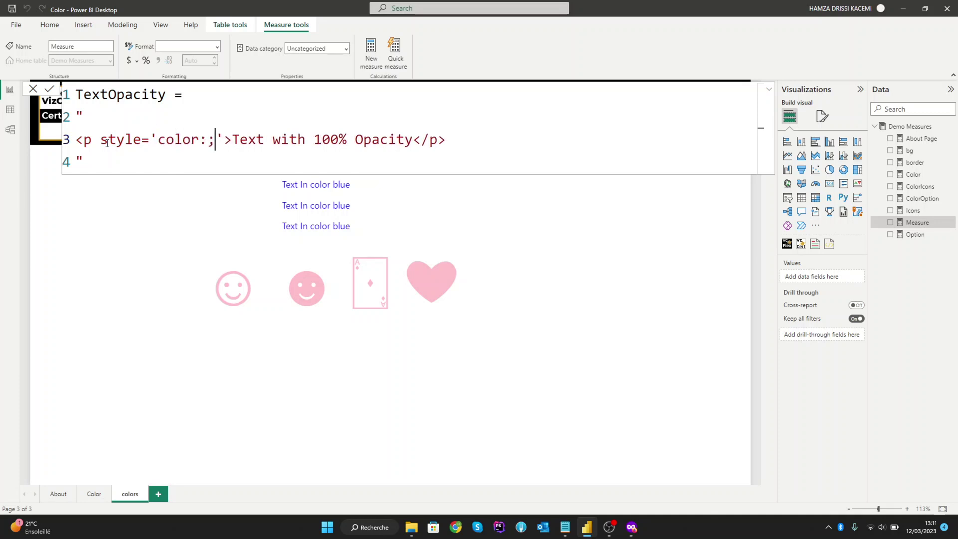
text(rgb)
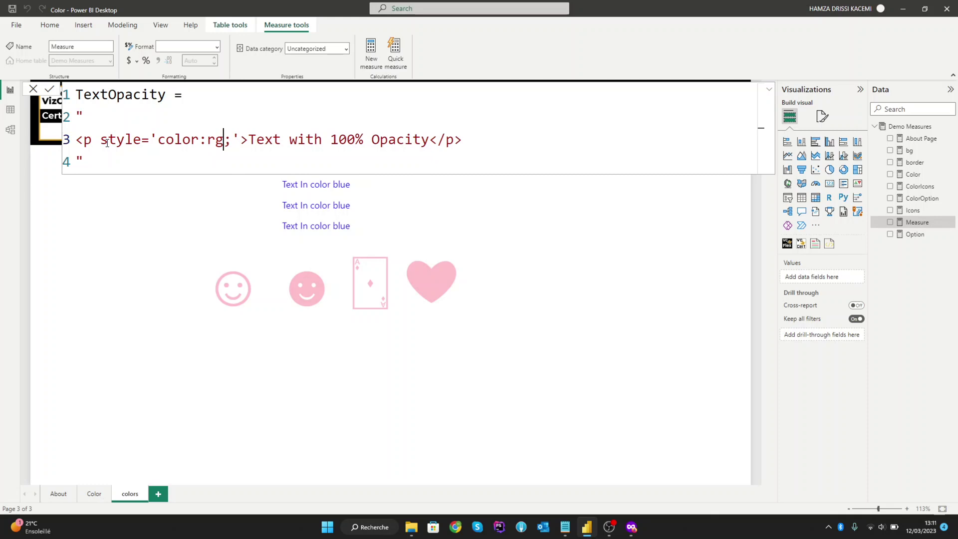
text(a)
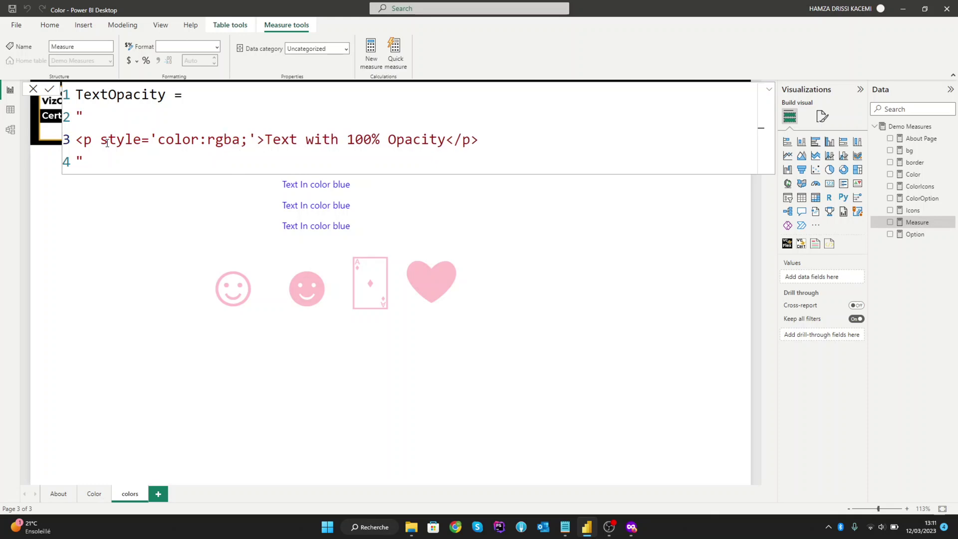
text(()
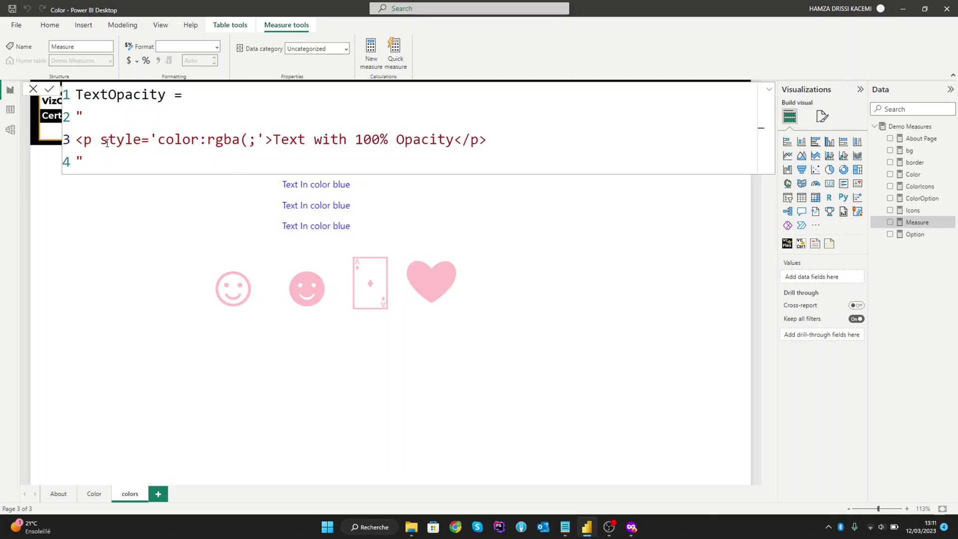
text())
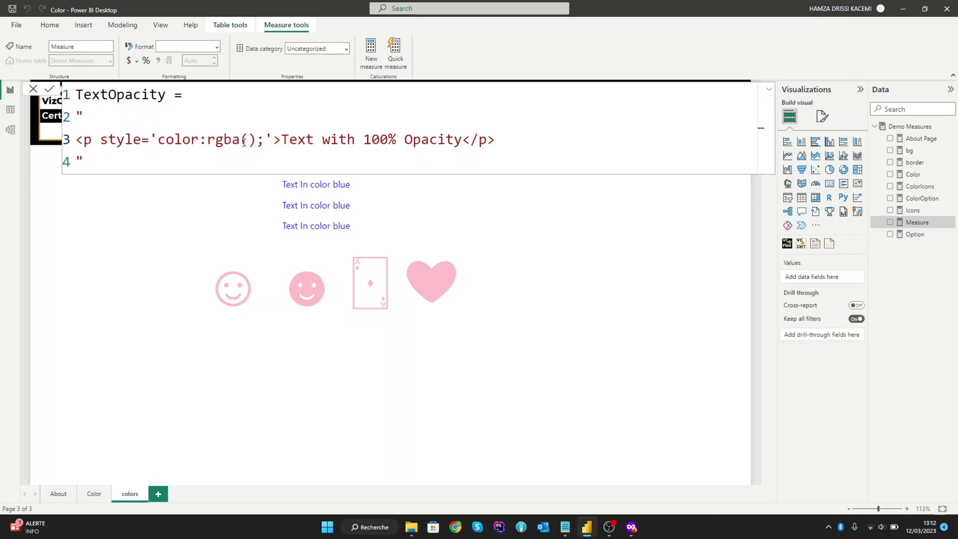
text(0,0,)
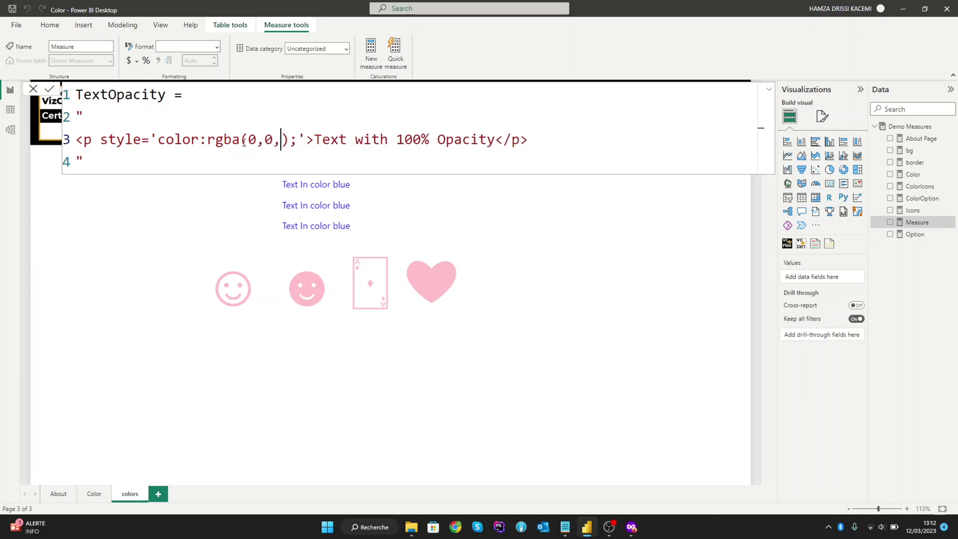
text(0)
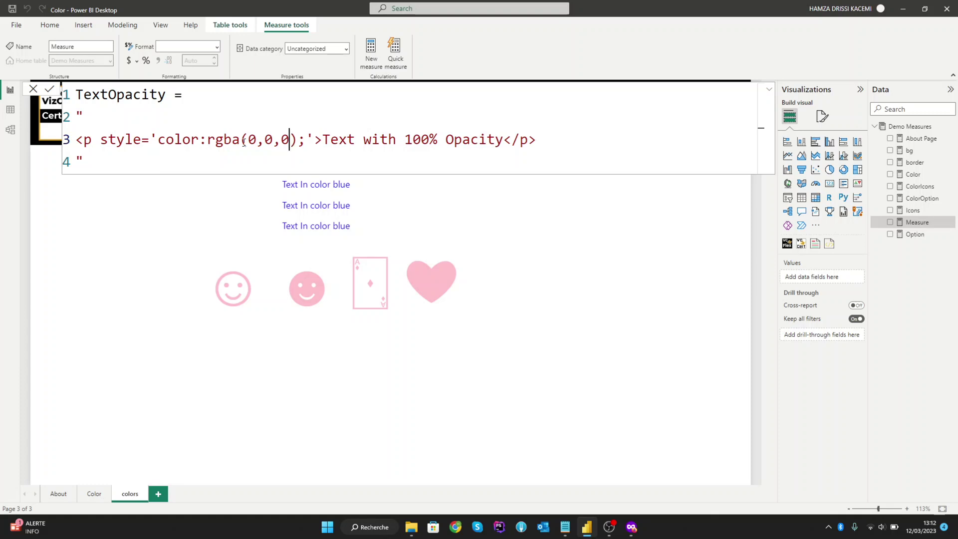
text(,)
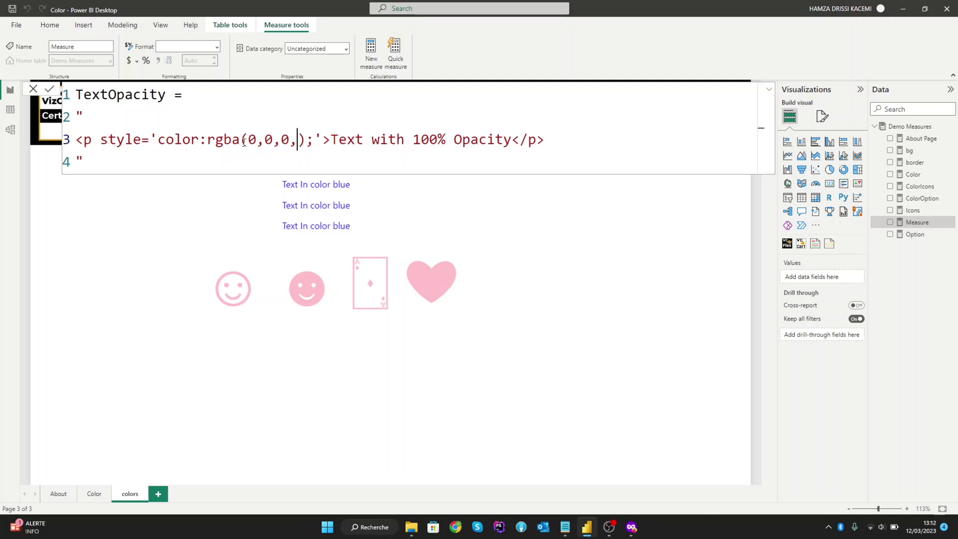
text(100)
text(%)
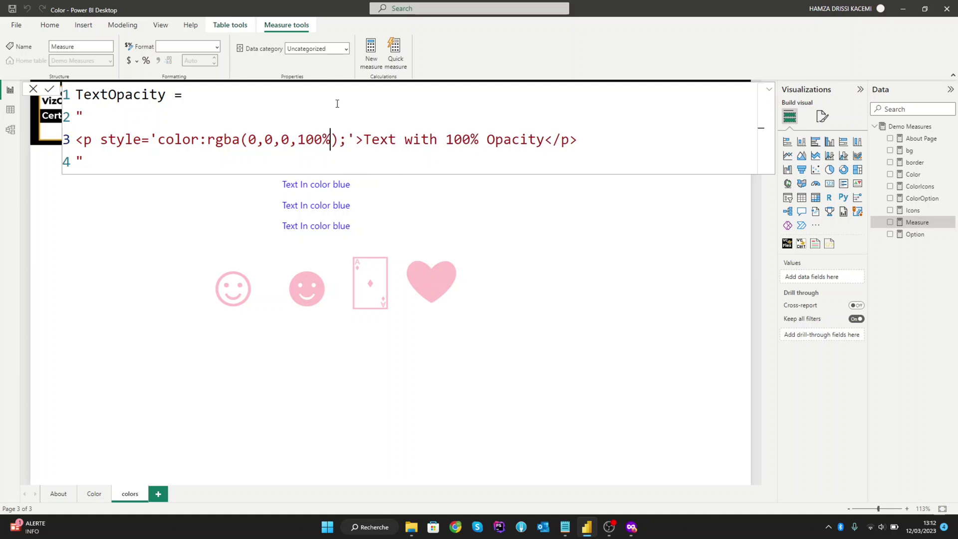
click(585, 140)
- Duplicate the paragraph line and relabel the copies 75%, 50%, 25% and 0%
drag(586, 140, 583, 121)
key(ctrl+c)
click(588, 132)
key(ctrl+v)
key(ctrl+v)
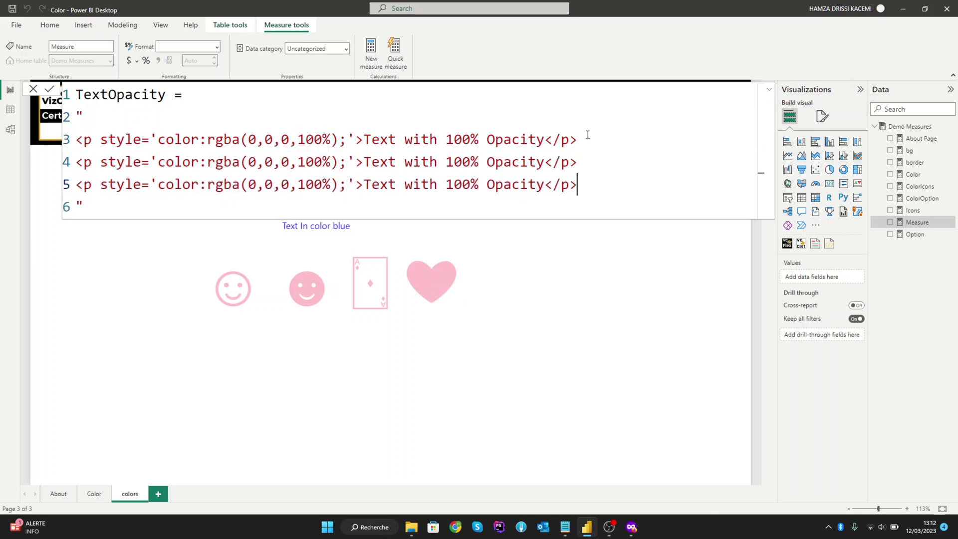
key(ctrl+v)
key(ctrl+v)
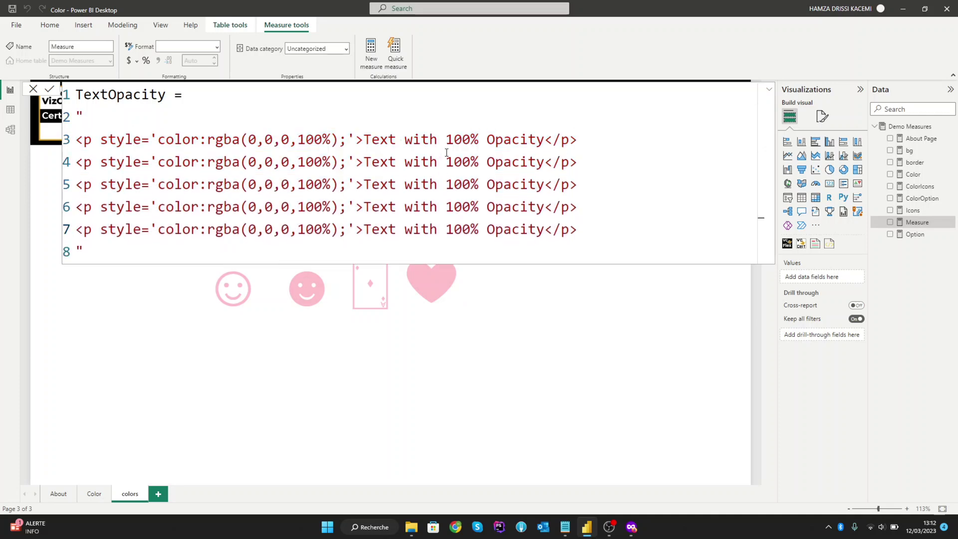
drag(464, 158, 445, 162)
text(75)
key(Delete)
drag(462, 184, 446, 207)
text(5)
text(25)
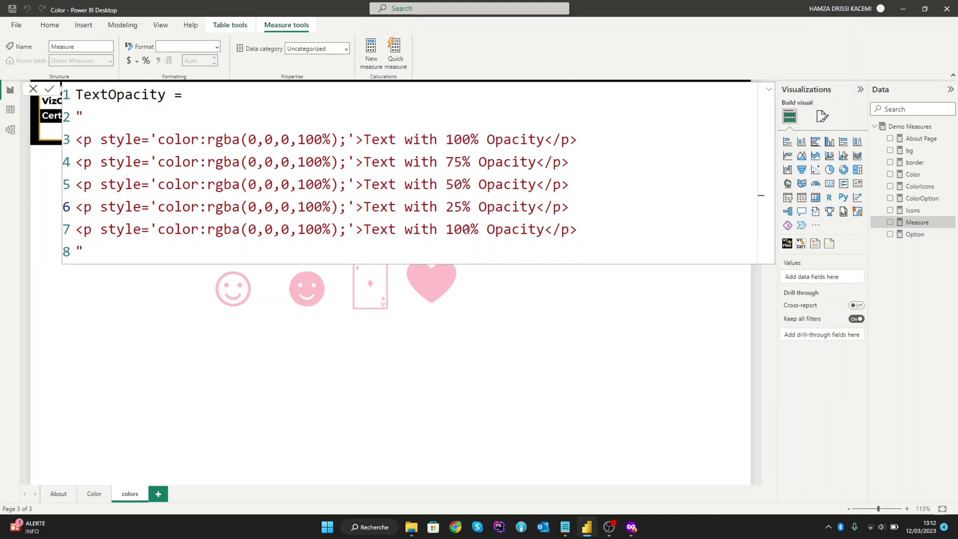
drag(463, 230, 446, 230)
key(BackSpace)
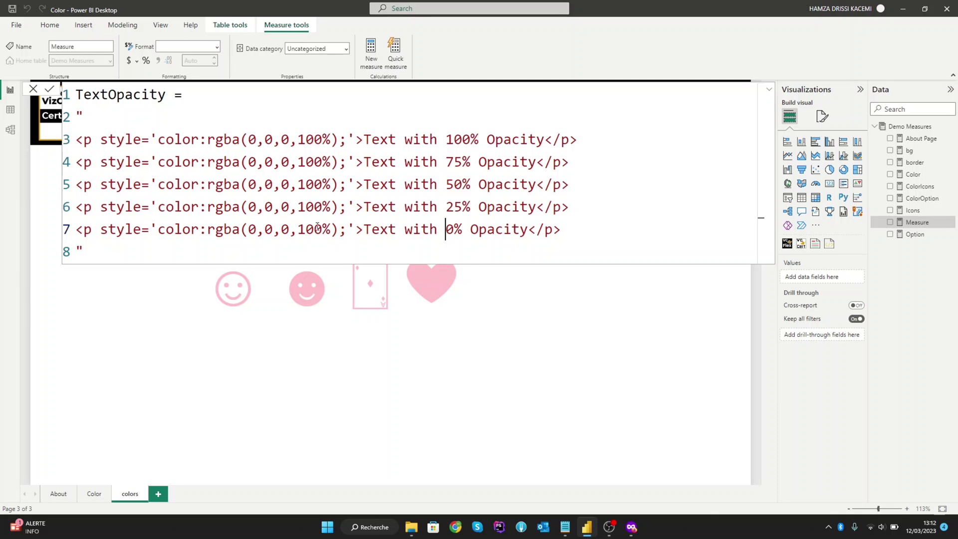
- Set the matching rgba opacity values on the new lines and commit TextOpacity
click(322, 163)
drag(322, 162, 298, 229)
text(75)
text(5)
text(0)
text(25)
text(0)
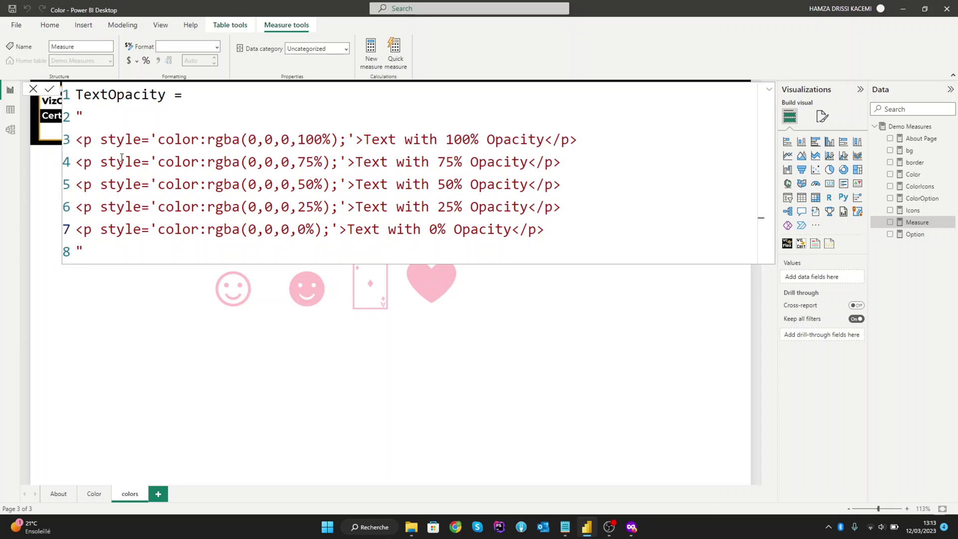
key(Return)
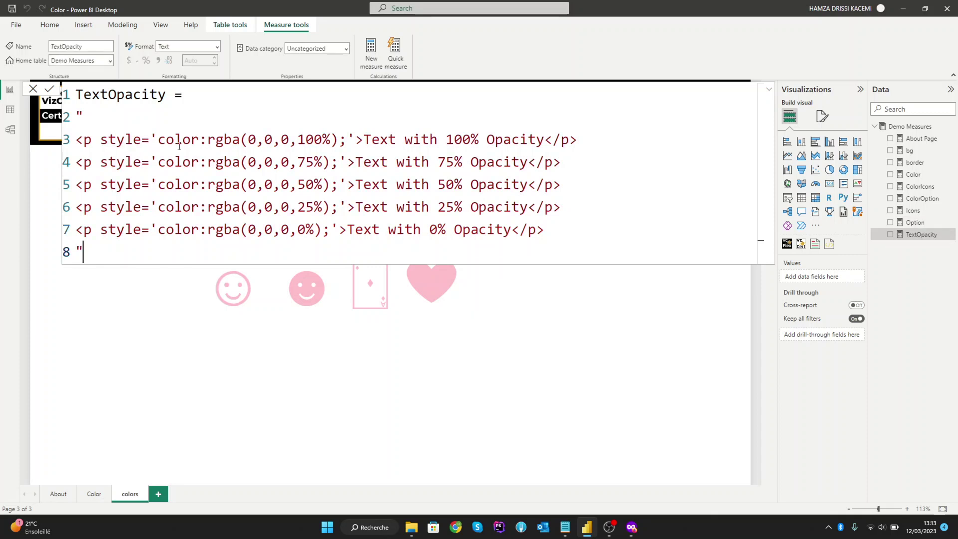
- Add an HTML VizCreator Cert visual, enlarge it, bind TextOpacity, and move it lower left
click(691, 268)
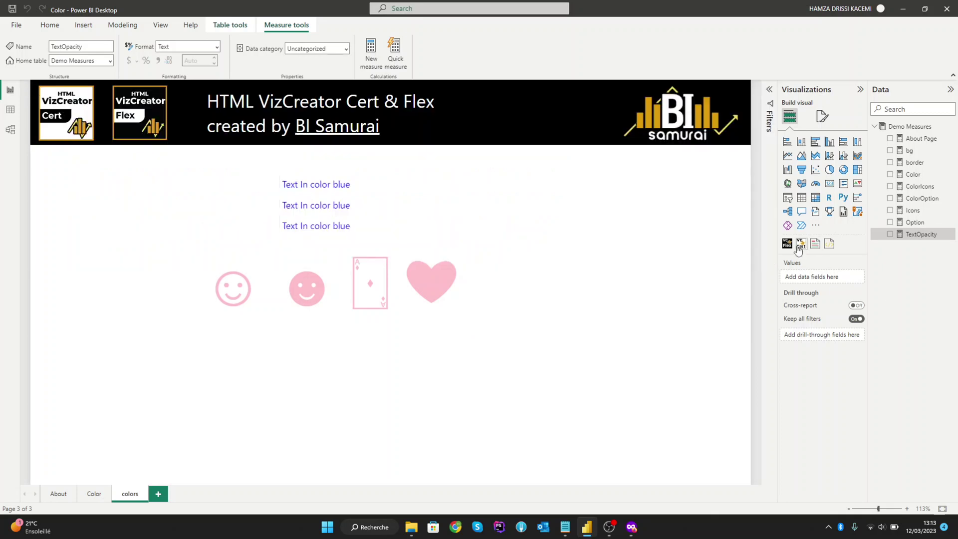
click(801, 244)
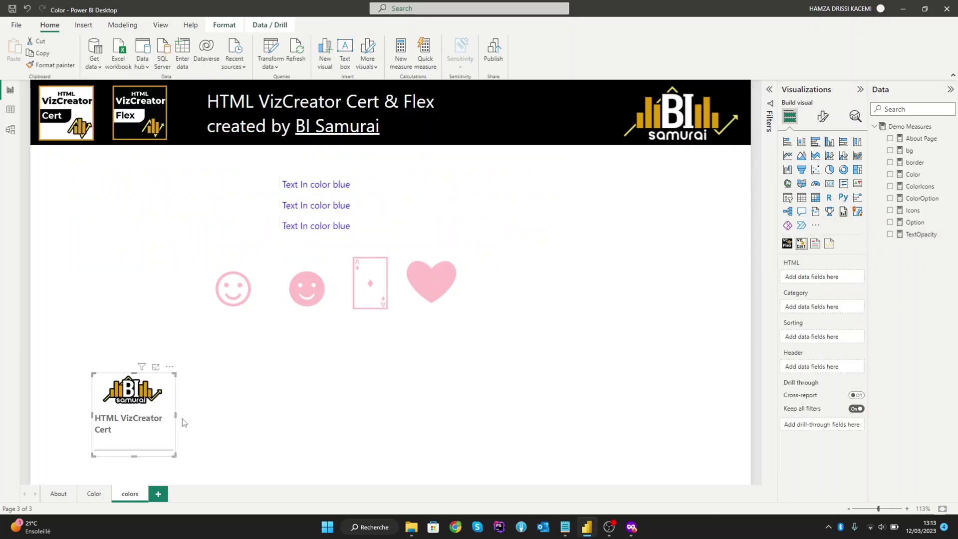
drag(176, 418, 292, 421)
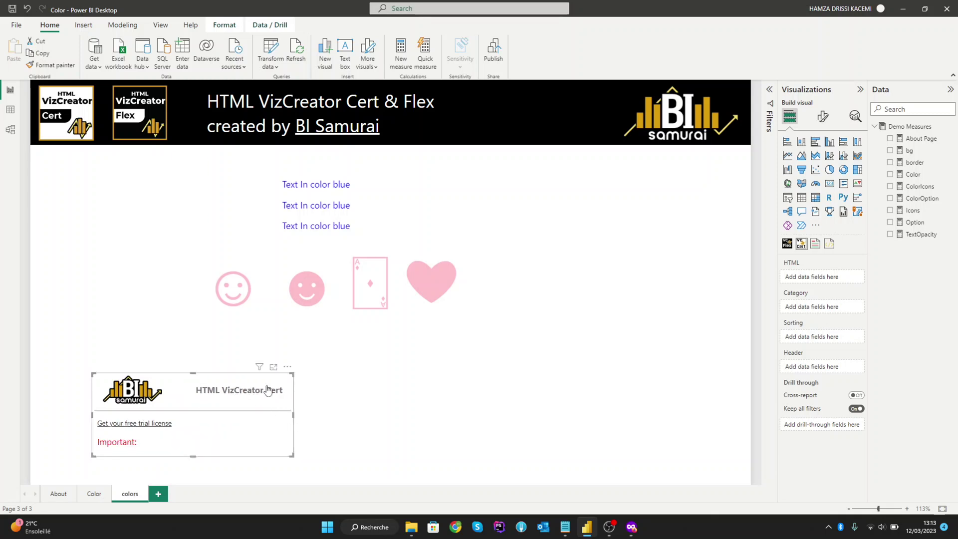
drag(292, 373, 289, 323)
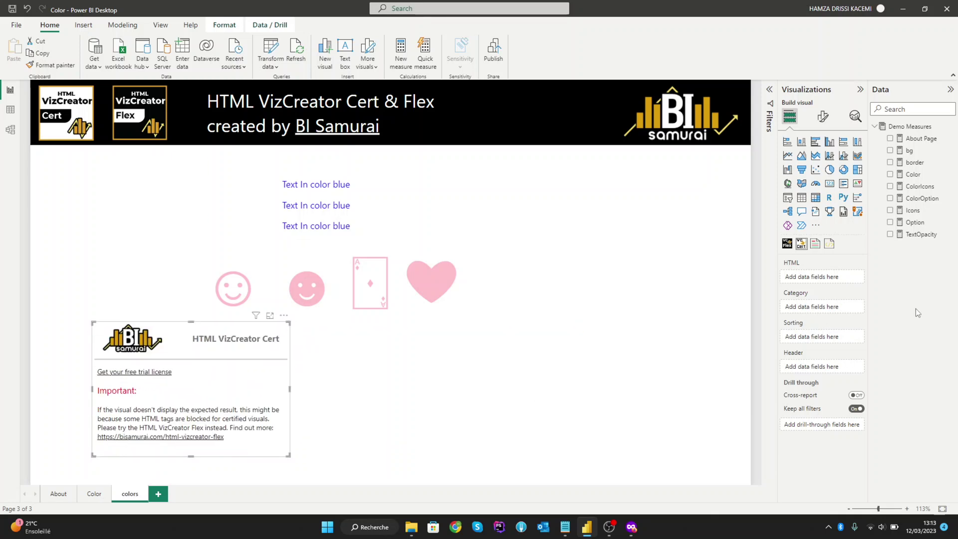
drag(921, 235, 831, 278)
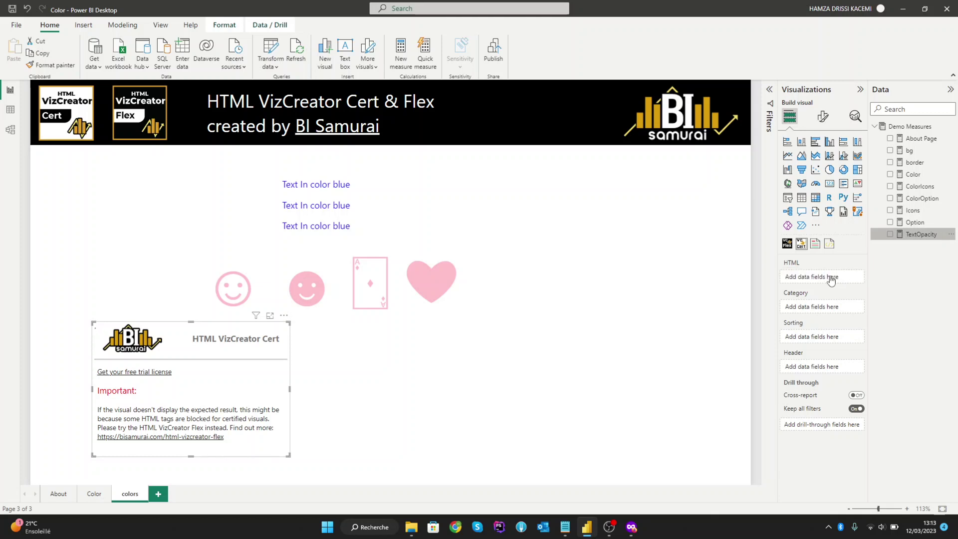
drag(273, 322, 246, 336)
click(237, 336)
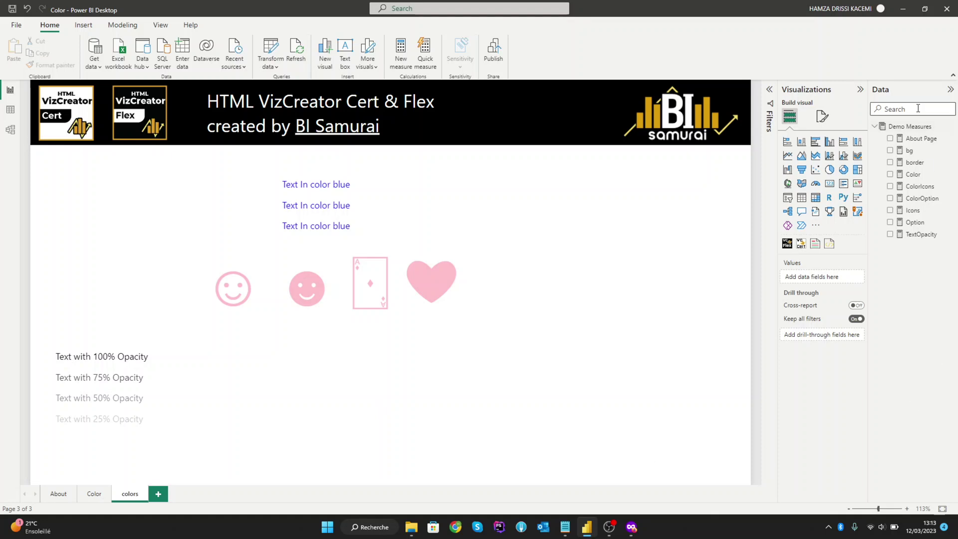
- Create a Demo Measures measure named BackgroundOpacity containing just a pair of quotes
click(954, 130)
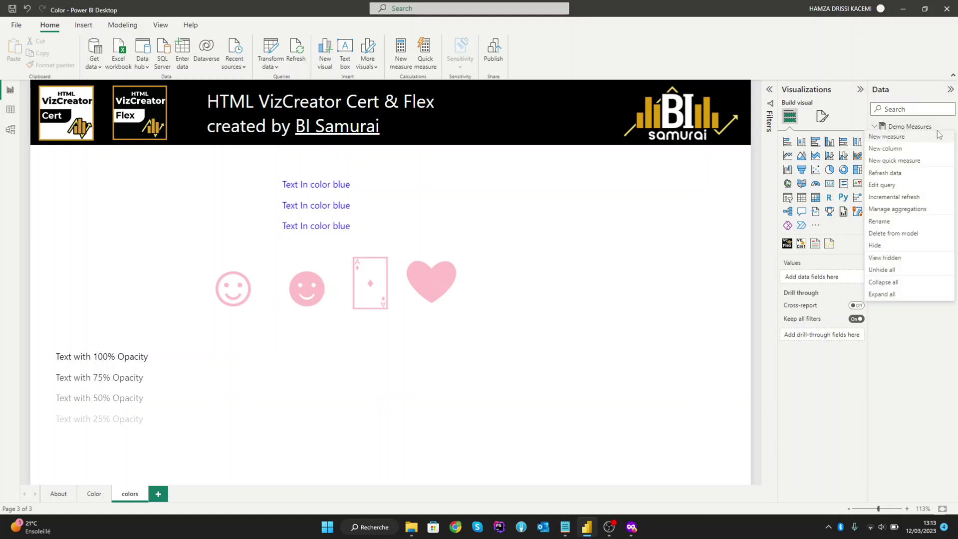
click(536, 205)
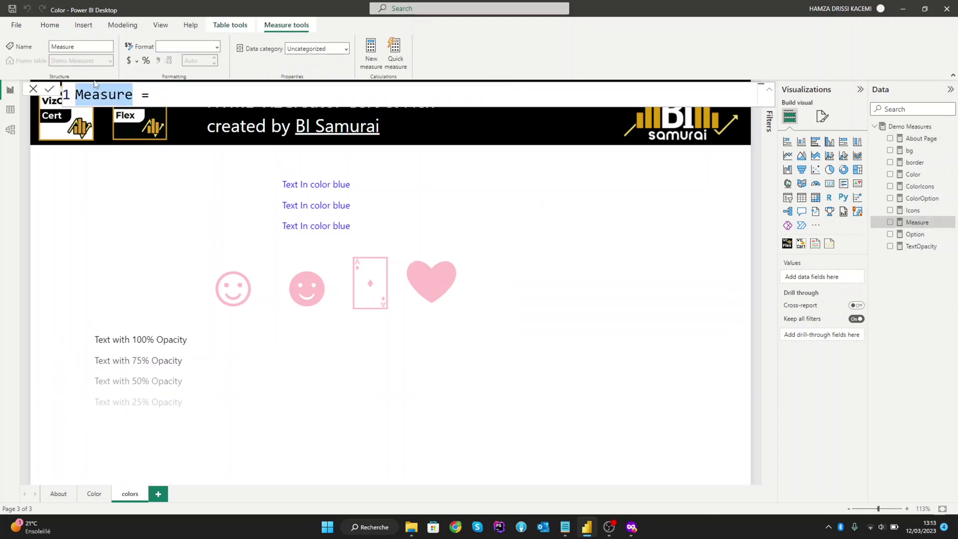
text(BackgroundOpacity)
click(262, 96)
key(shift+Return)
text(")
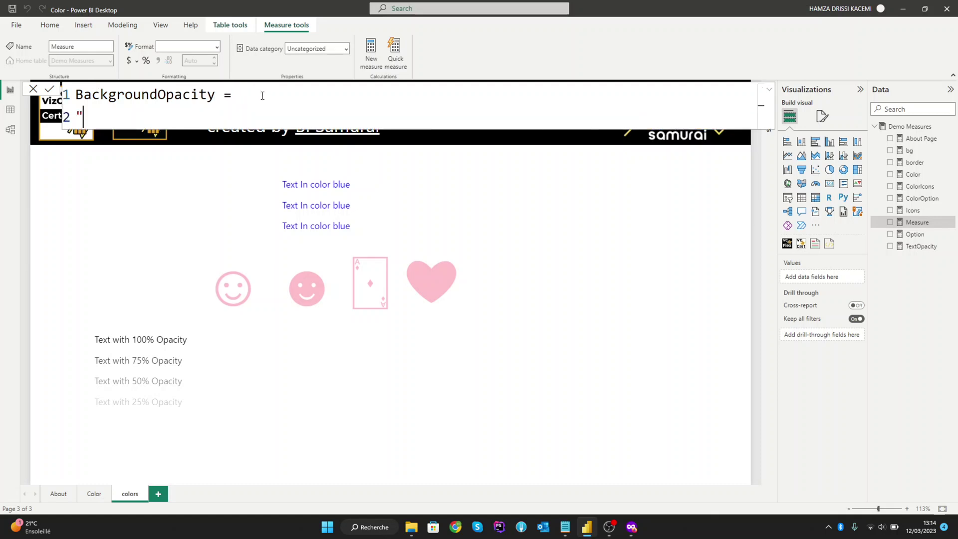
key(shift+Return)
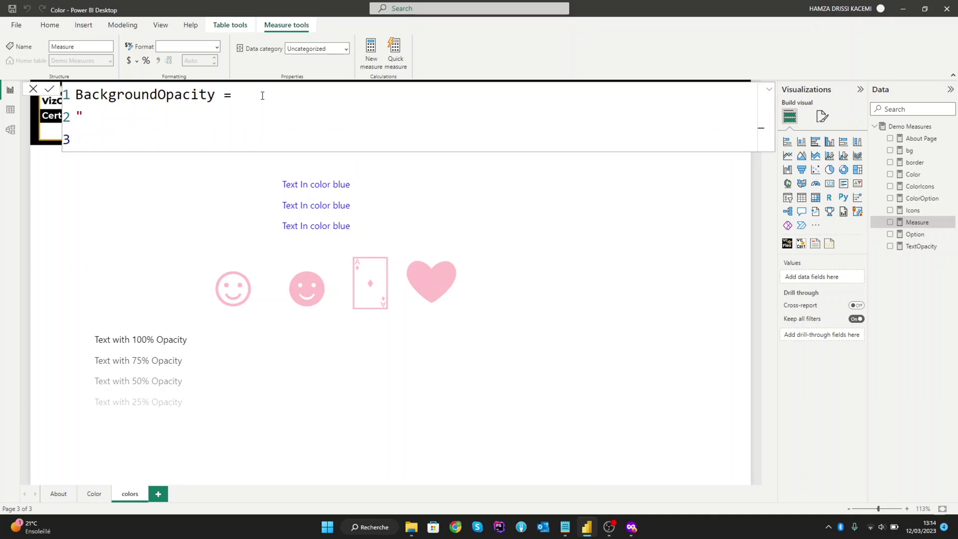
key(shift+Return)
text(")
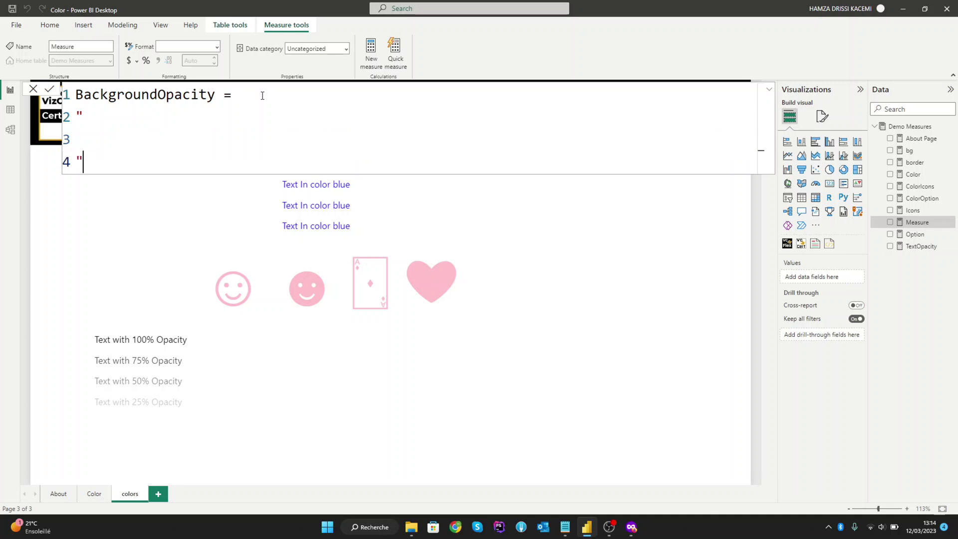
key(Return)
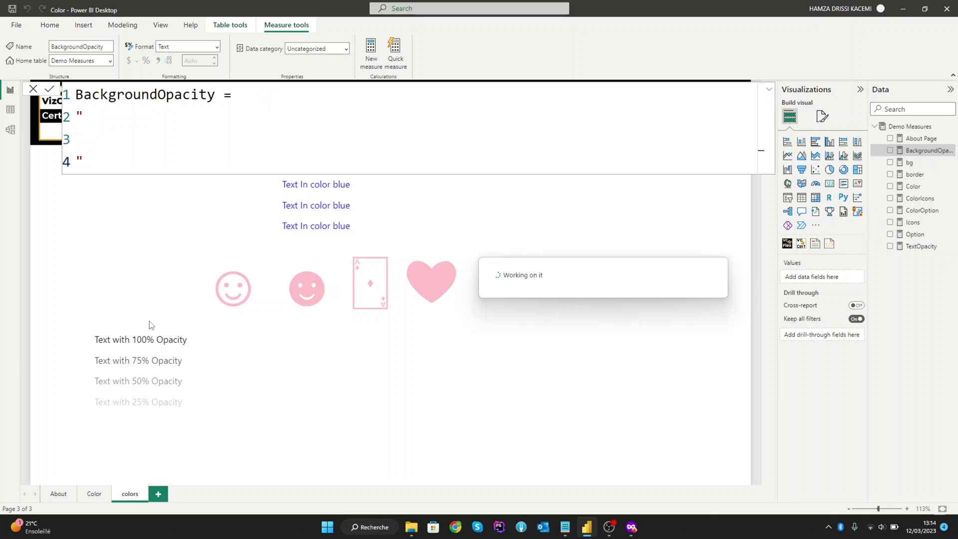
click(136, 358)
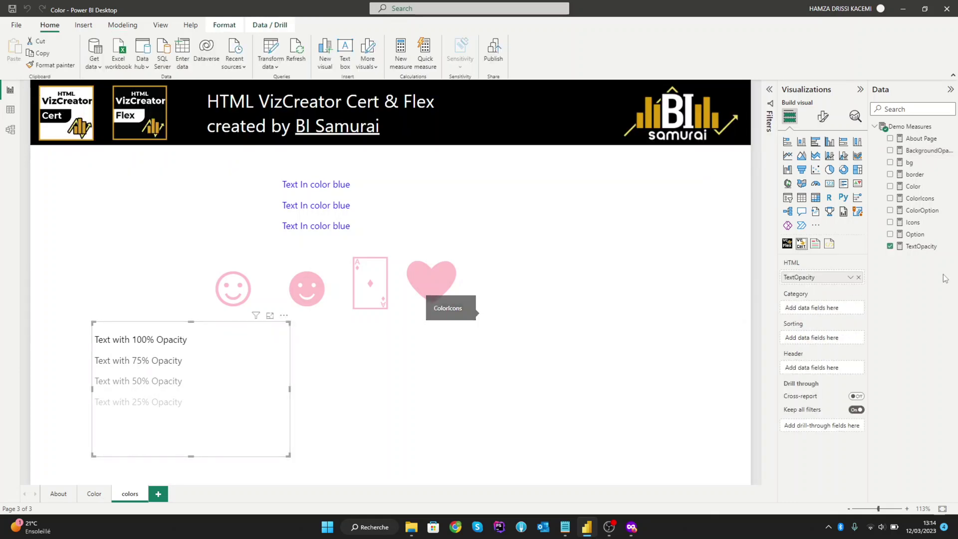
- Copy TextOpacity's quoted HTML block and paste it over BackgroundOpacity's empty string
double_click(912, 247)
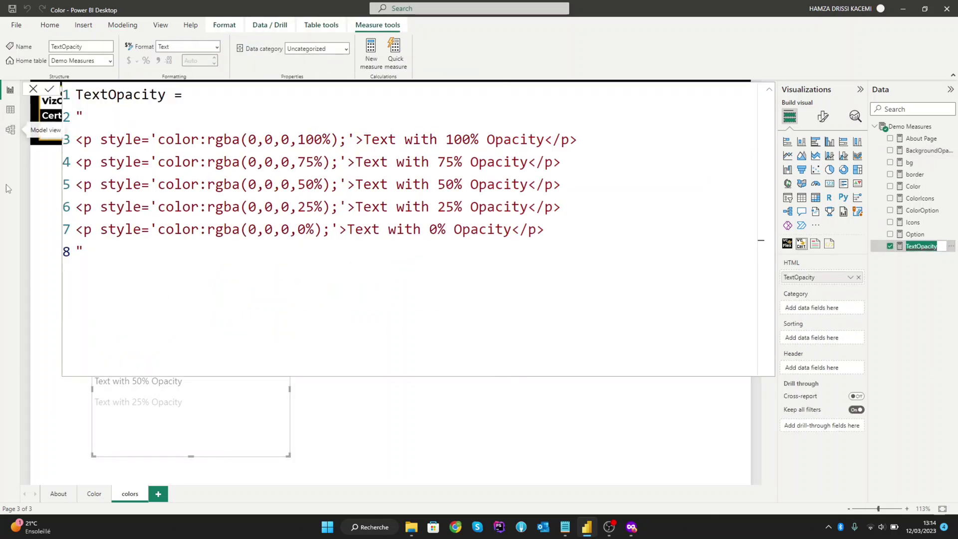
click(94, 247)
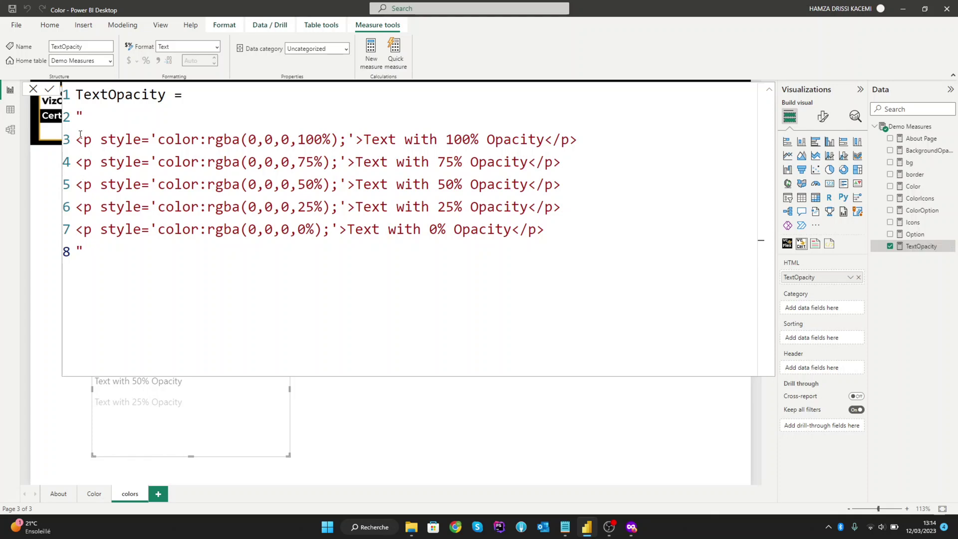
click(79, 116)
drag(79, 116, 103, 258)
key(ctrl+c)
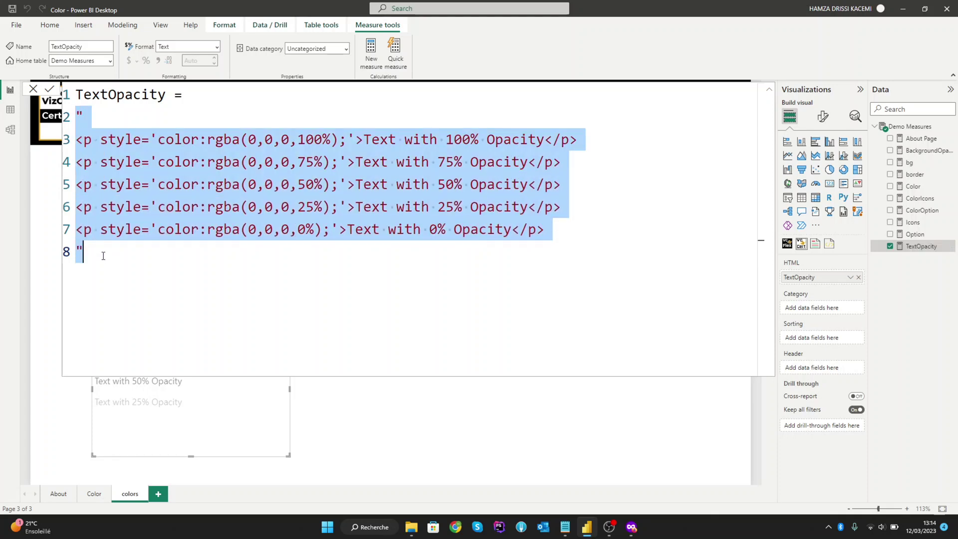
click(50, 89)
click(925, 151)
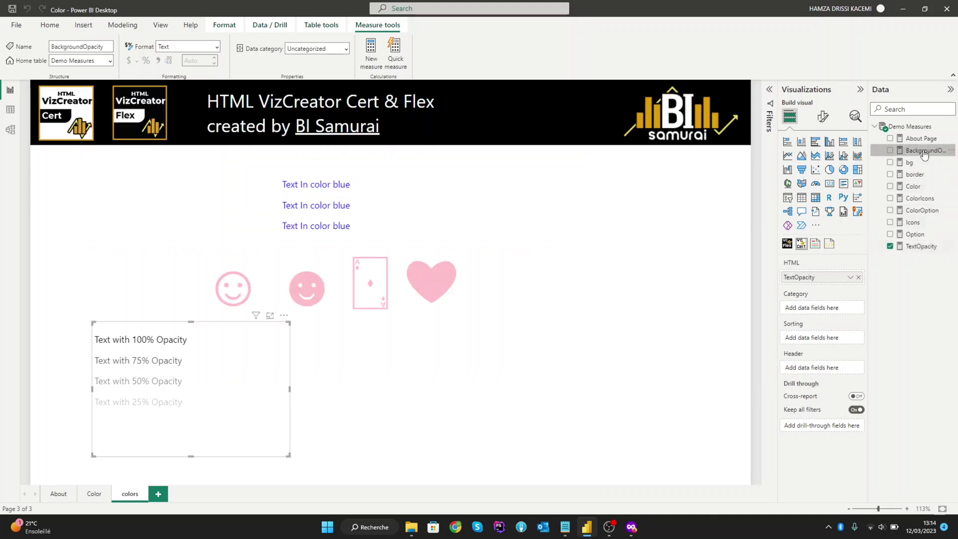
click(87, 155)
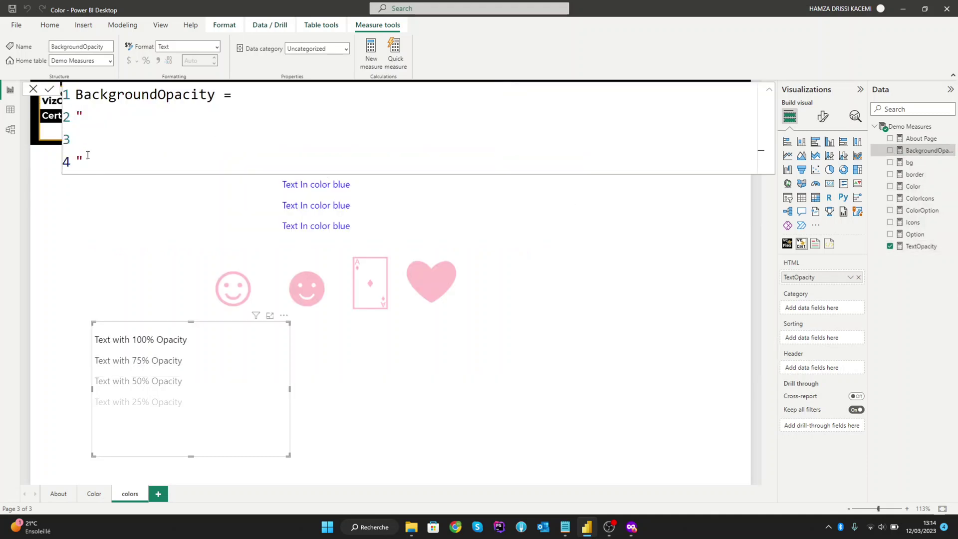
drag(86, 159, 79, 119)
key(ctrl+v)
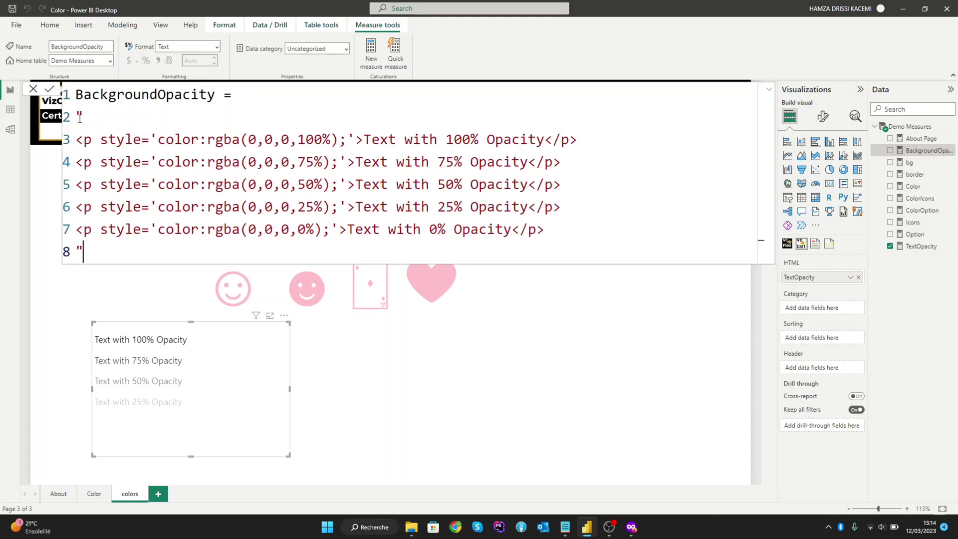
- Prefix 'background-' before color on line 3 and copy that prefix
click(159, 140)
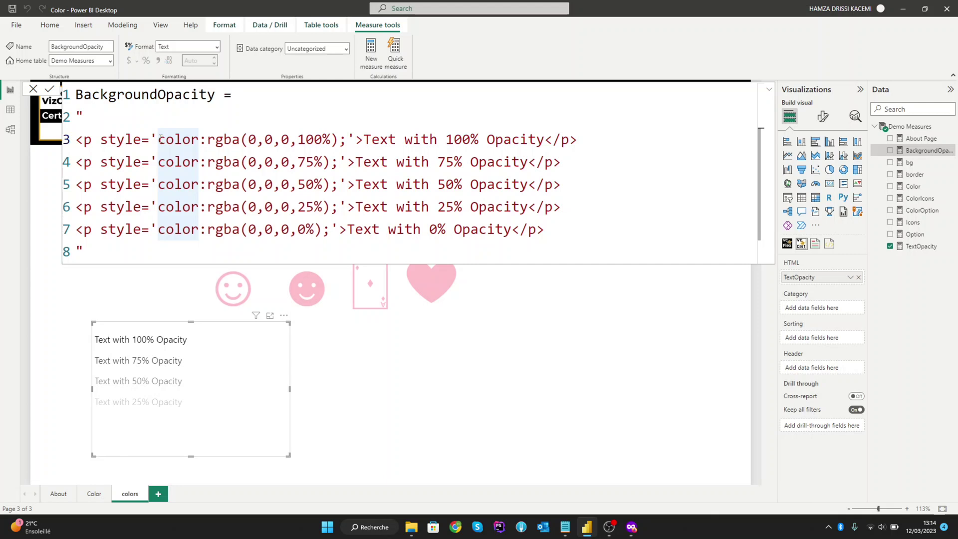
text(back)
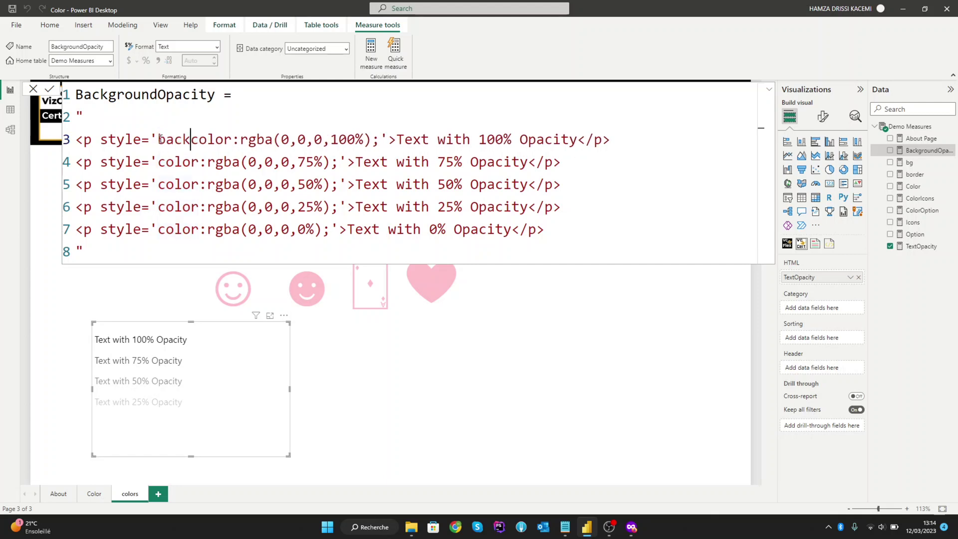
text(ground-)
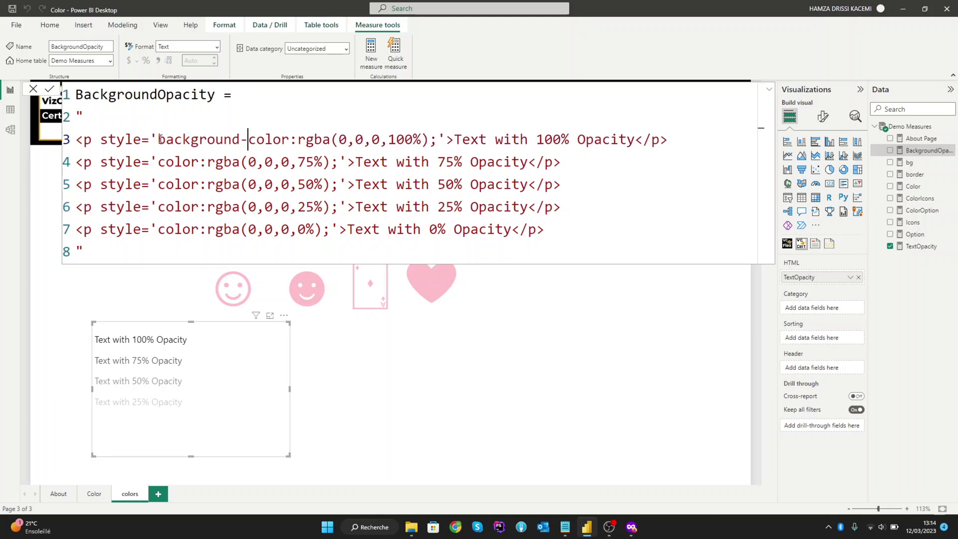
shift+click(158, 139)
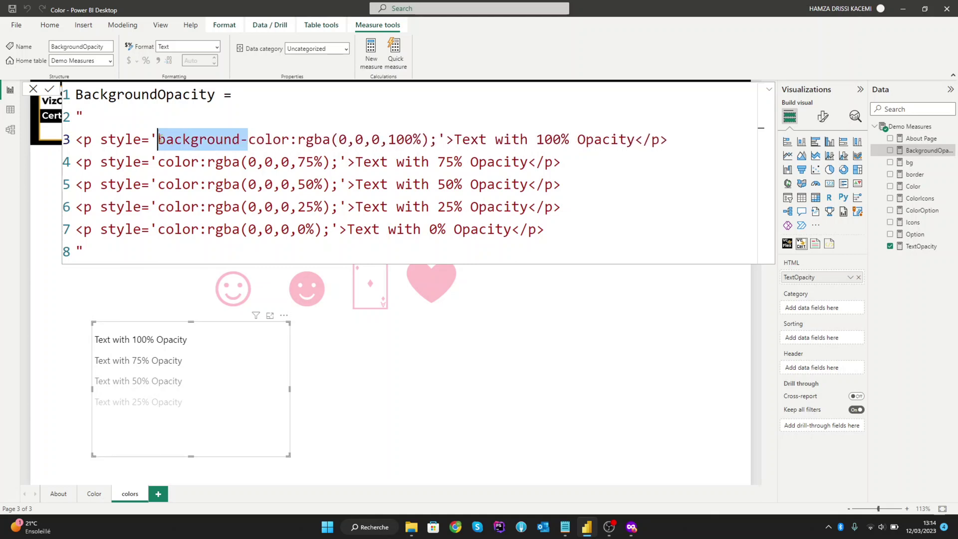
click(157, 163)
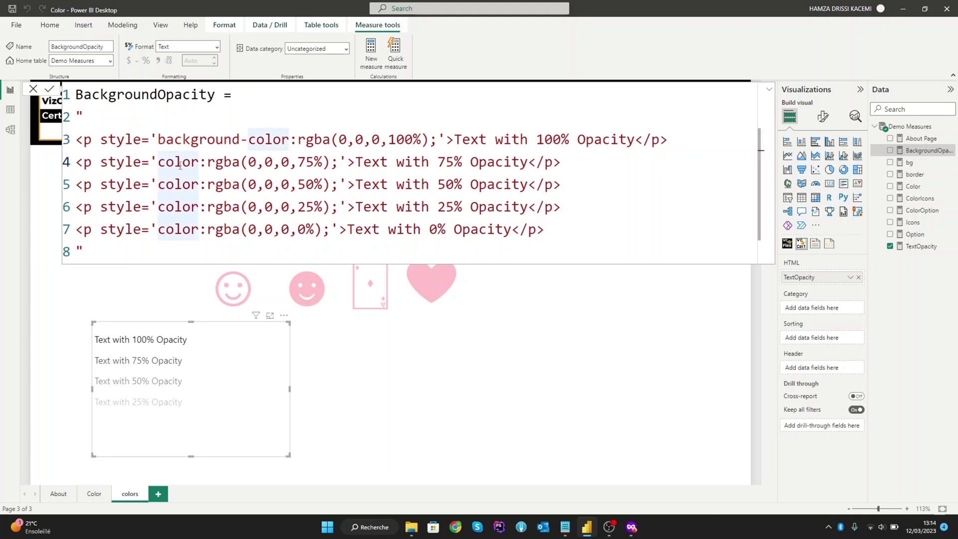
click(158, 140)
shift+click(248, 140)
key(ctrl+c)
- Add the 'background-' prefix before color on lines 4 through 7
click(158, 163)
key(ctrl+v)
click(158, 184)
key(ctrl+v)
click(158, 206)
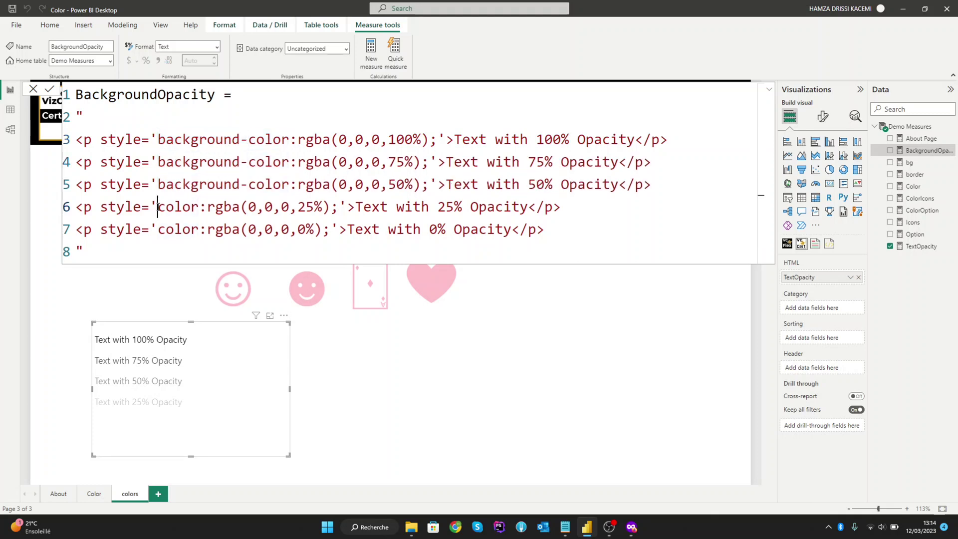
key(ctrl+v)
click(159, 229)
key(ctrl+v)
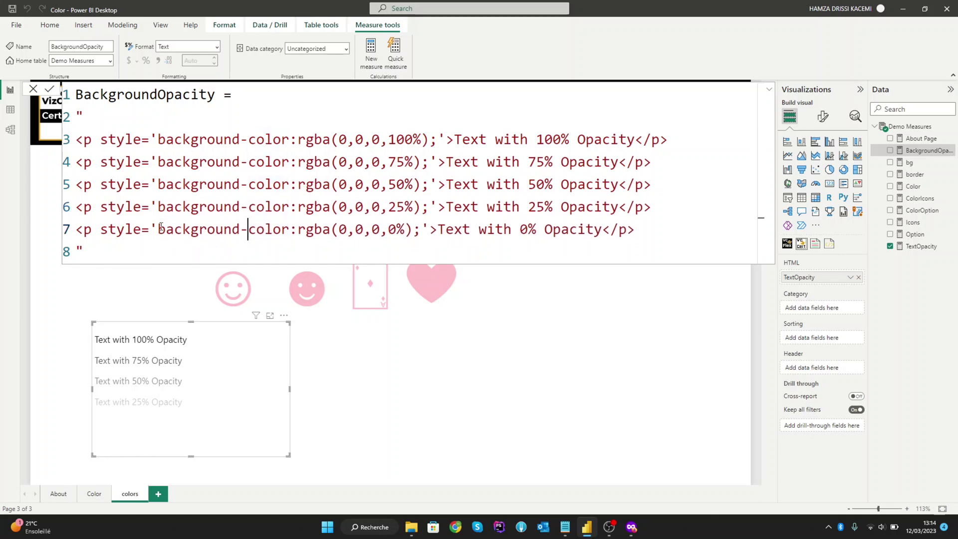
click(414, 235)
- Search Google for 'rgb of red', note rgb(255, 0, 0), and return to Power BI
click(632, 527)
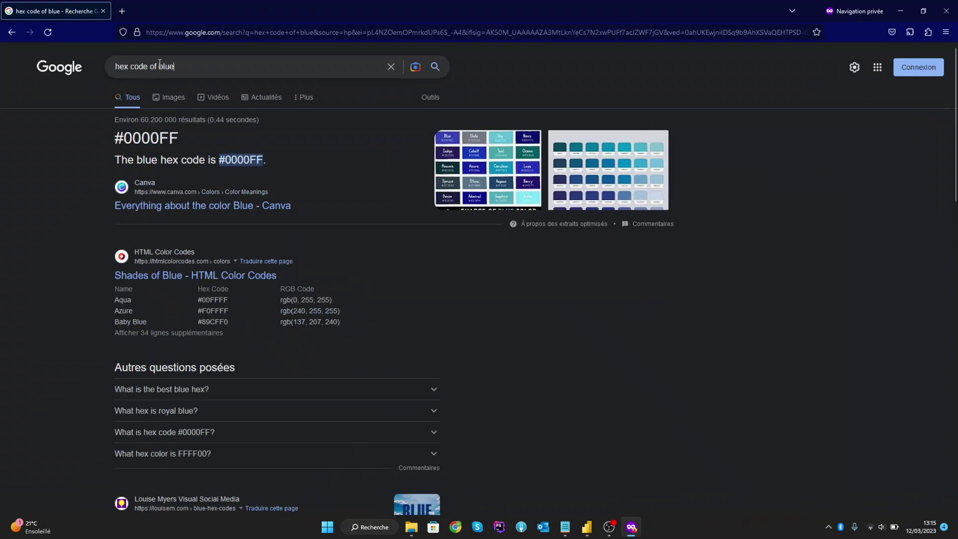
triple_click(160, 63)
text(rgb )
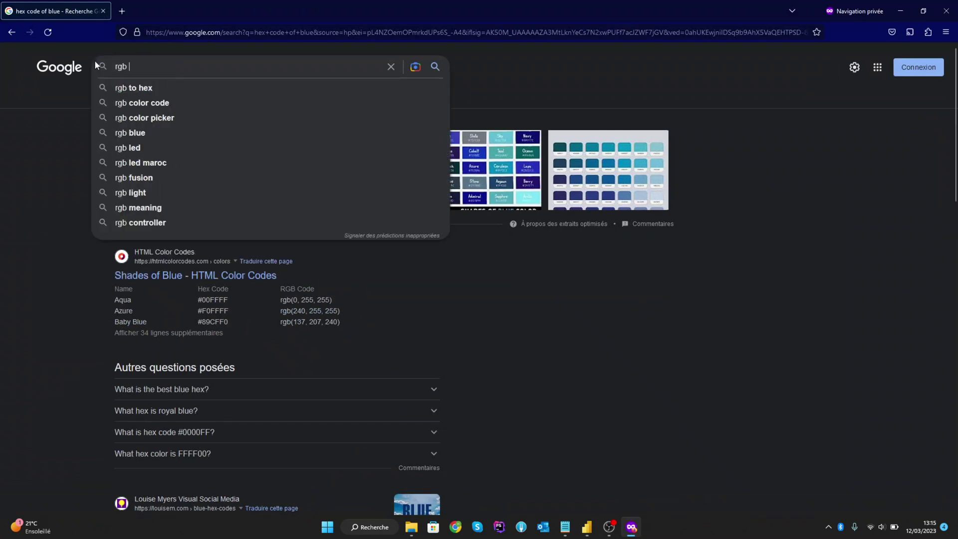
text(of red)
key(Return)
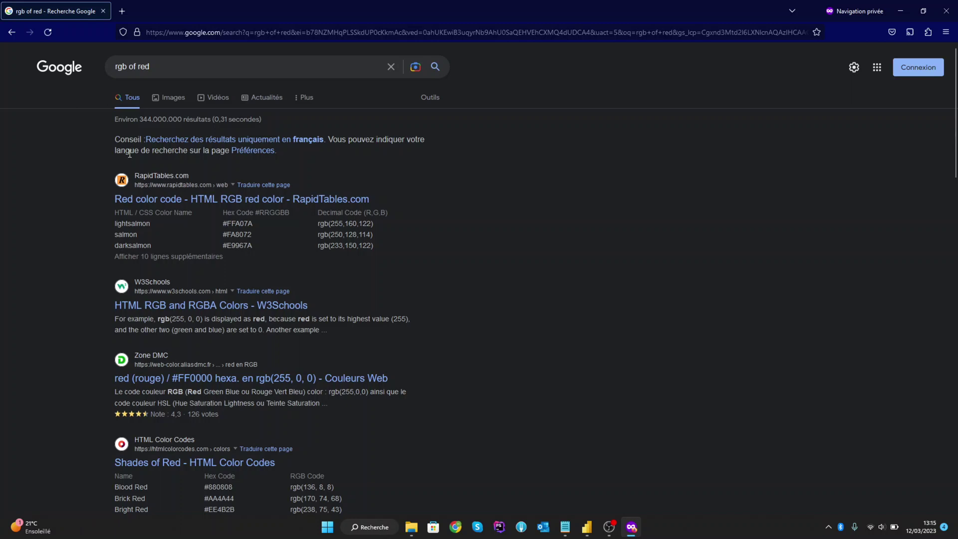
drag(156, 318, 205, 318)
key(alt+Tab)
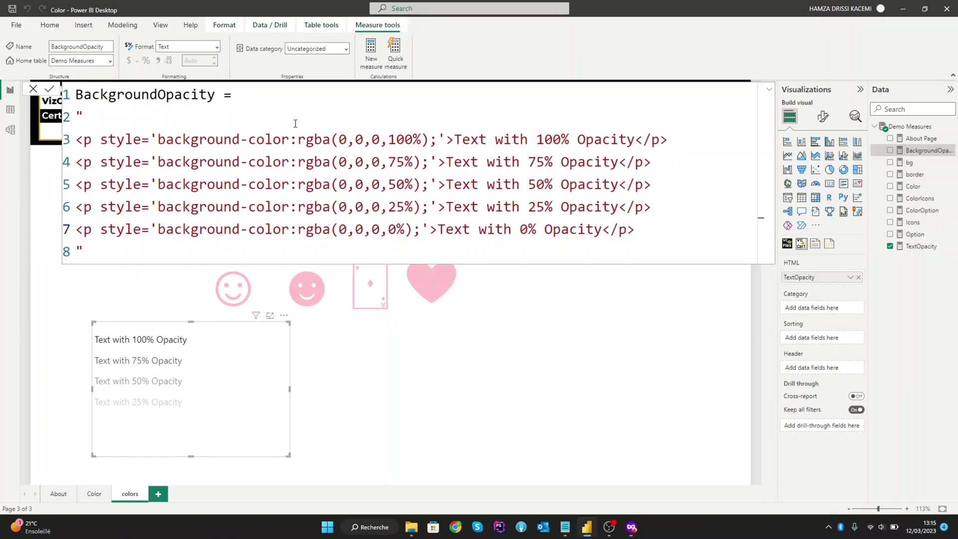
- Change the first rgba channel from 0 to 255 on lines 3–7
double_click(346, 139)
text(255)
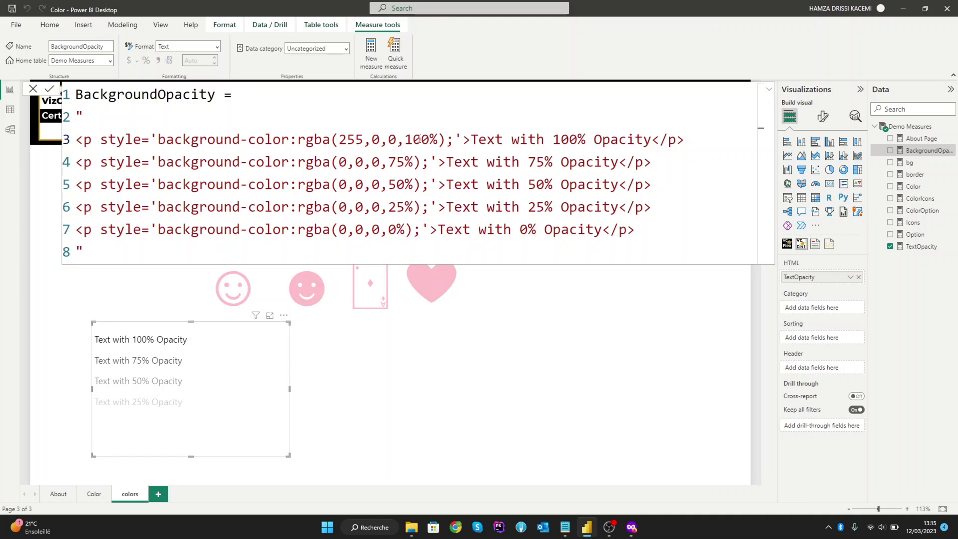
double_click(343, 163)
text(255)
double_click(343, 185)
text(255)
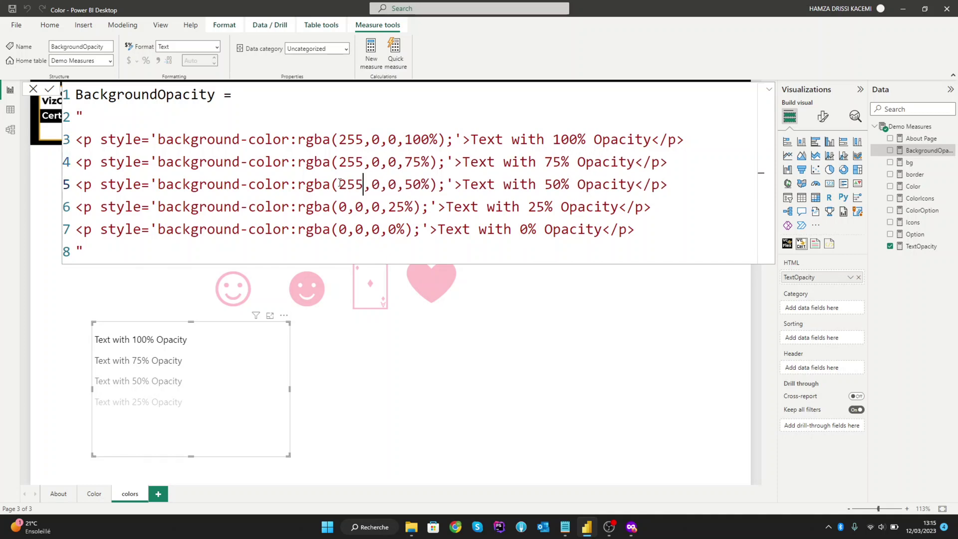
double_click(344, 207)
text(255)
double_click(343, 229)
text(255)
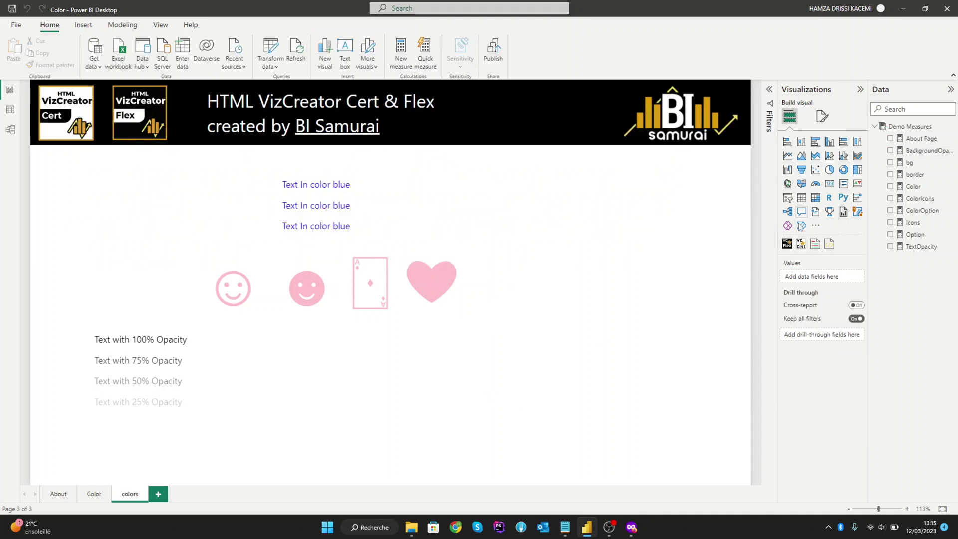
- Add a narrower HTML VizCreator Cert visual and bind BackgroundOpacity to its HTML field
click(801, 244)
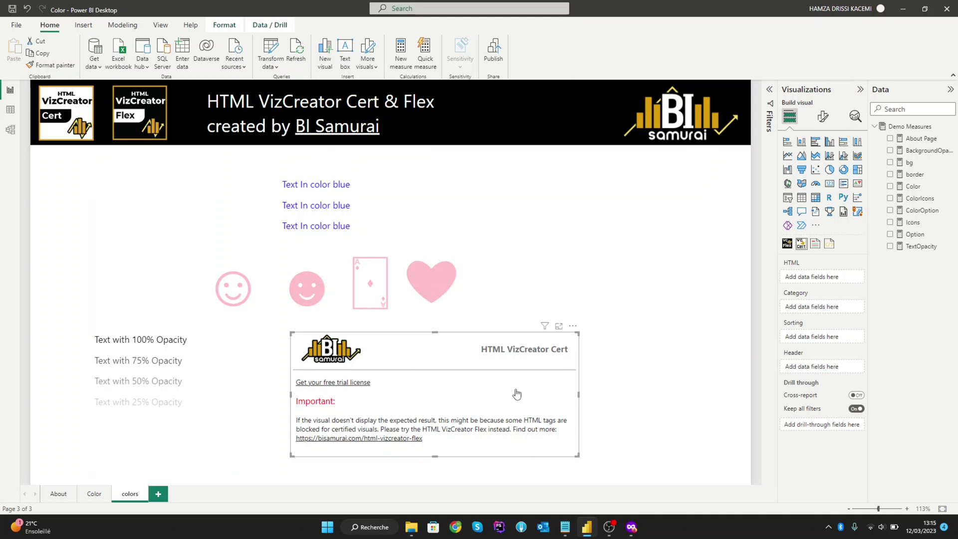
drag(577, 395, 511, 394)
drag(501, 325, 464, 328)
click(464, 327)
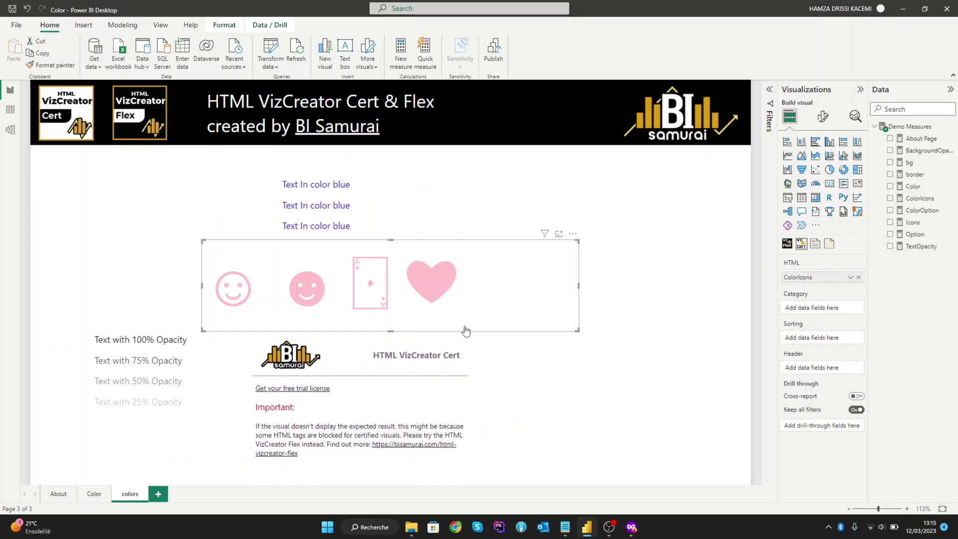
click(415, 421)
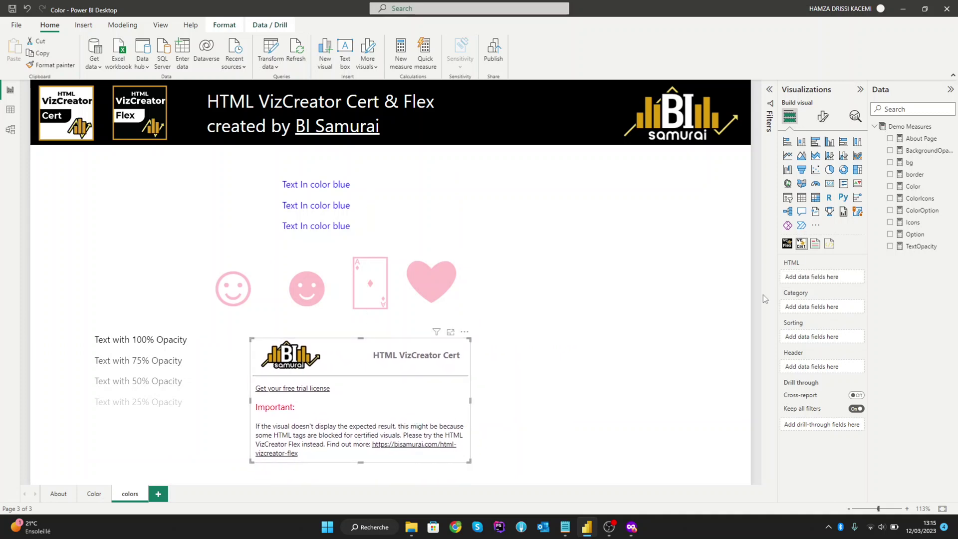
drag(925, 150, 838, 279)
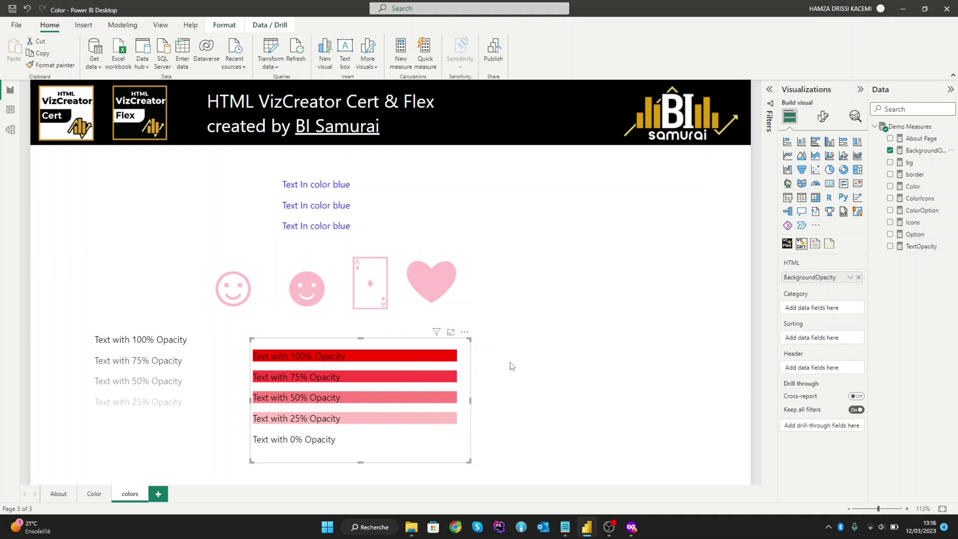
- Open the BackgroundOpacity formula and copy all of it
click(921, 154)
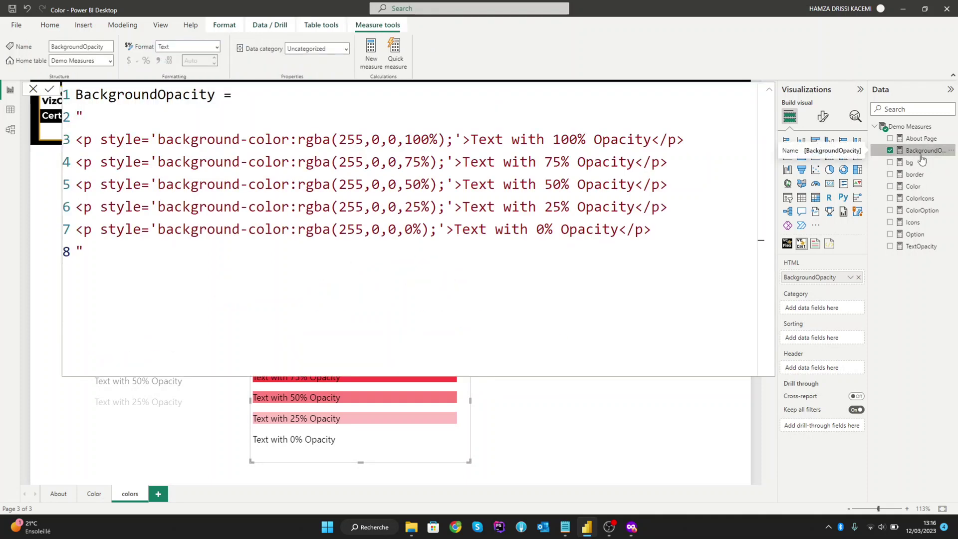
key(ctrl+a)
key(ctrl+c)
click(110, 241)
click(955, 138)
- Create a new measure named BorderOpacity
right_click(917, 129)
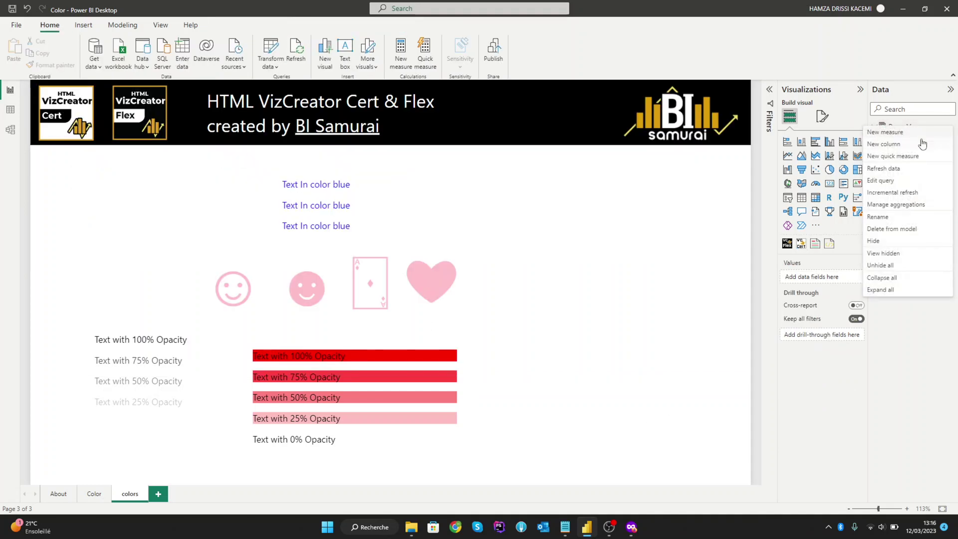
key(Escape)
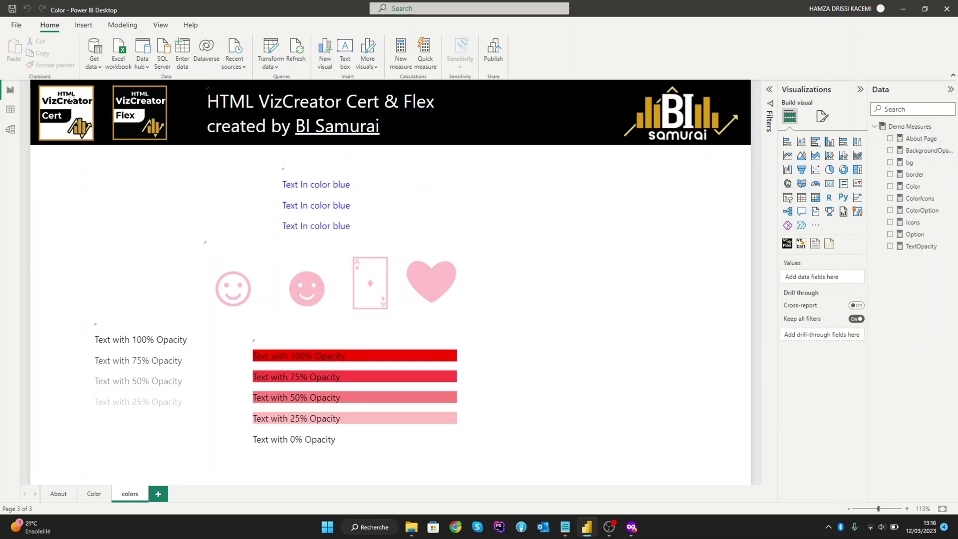
click(111, 95)
double_click(112, 94)
text(Borde)
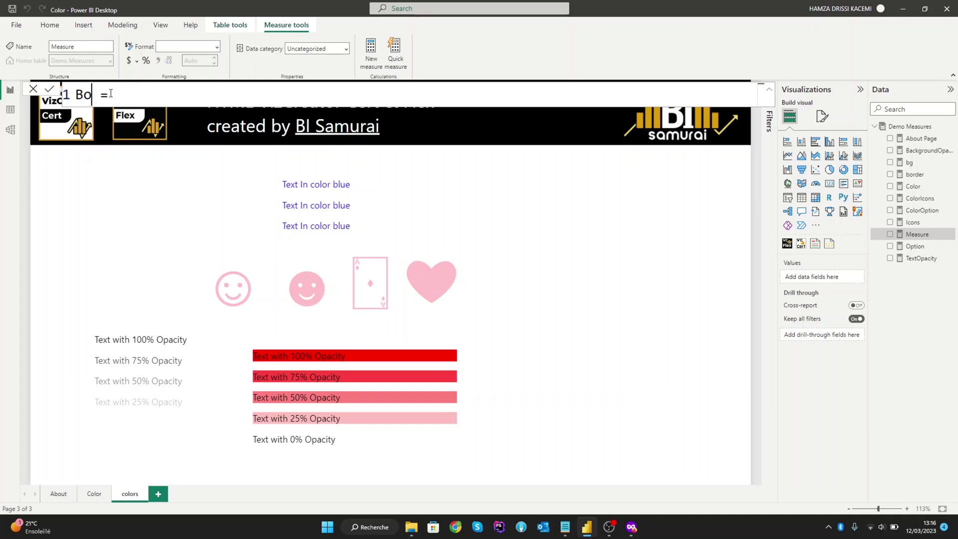
text(rOpai)
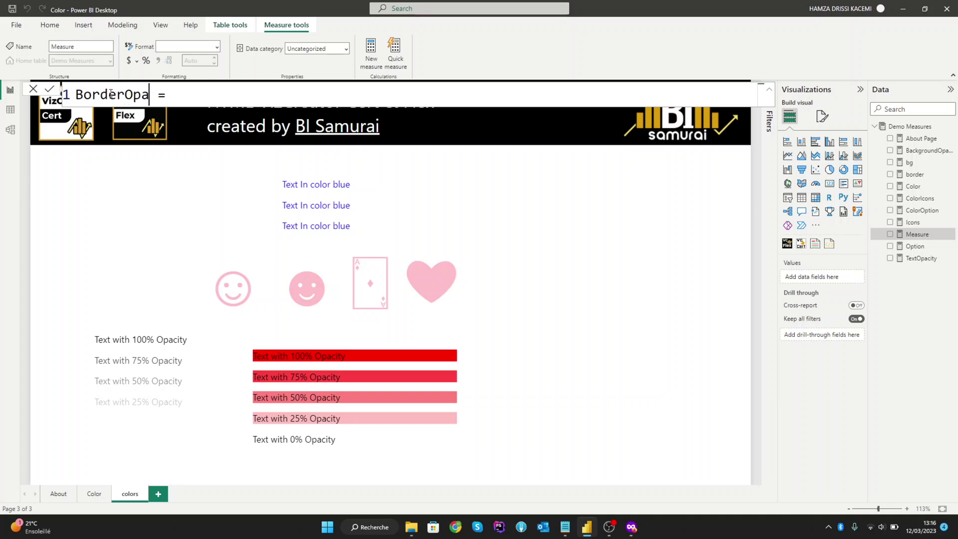
key(BackSpace)
text(city)
- Paste the BackgroundOpacity HTML into BorderOpacity and delete the duplicate name line
click(213, 94)
key(shift+Return)
key(ctrl+v)
click(247, 115)
drag(247, 115, 244, 97)
key(BackSpace)
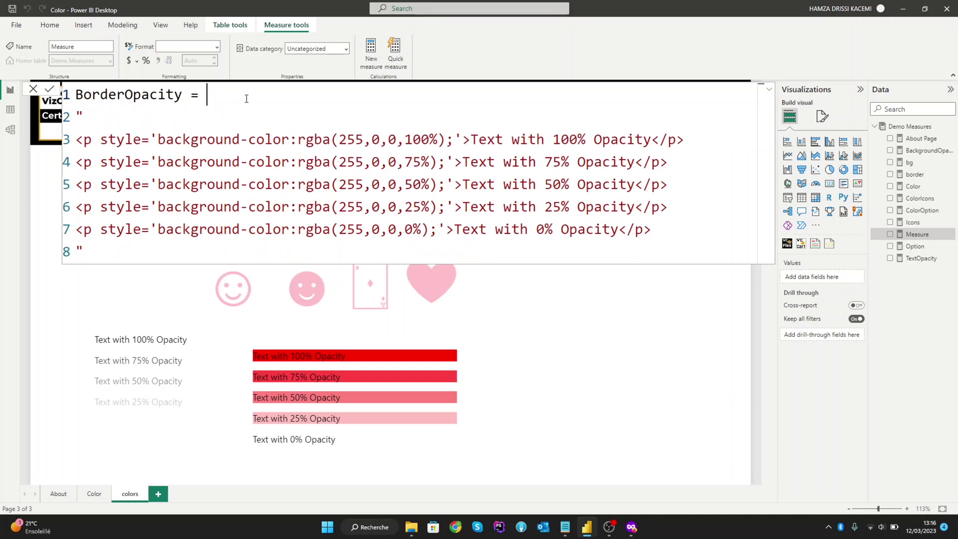
- Restyle line 3 as border:2px solid with its red rgba value
click(288, 140)
drag(278, 141, 158, 140)
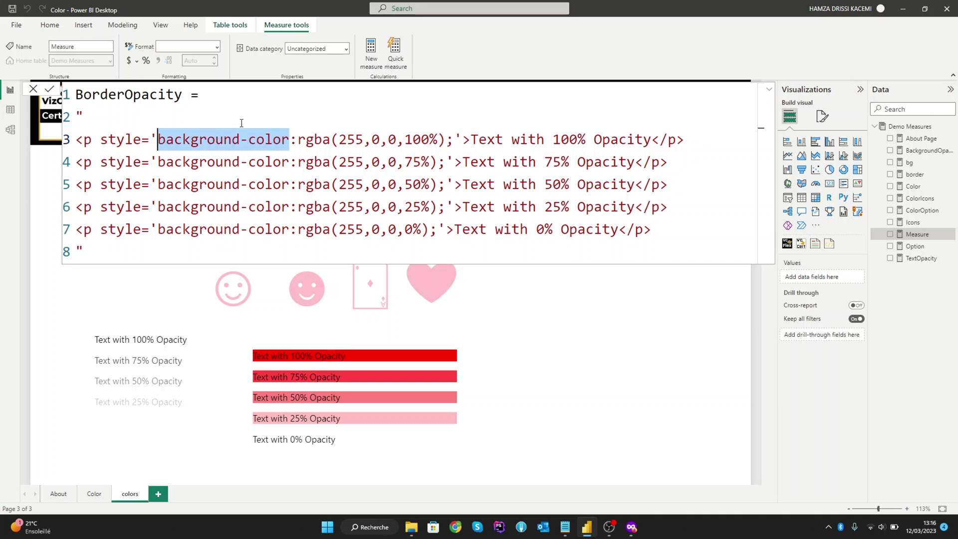
text(border)
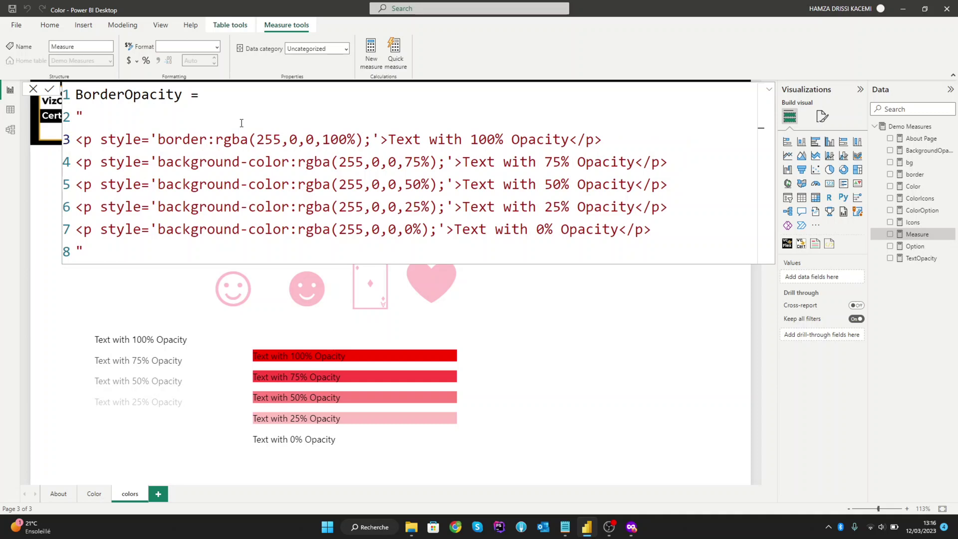
click(215, 139)
text(1px)
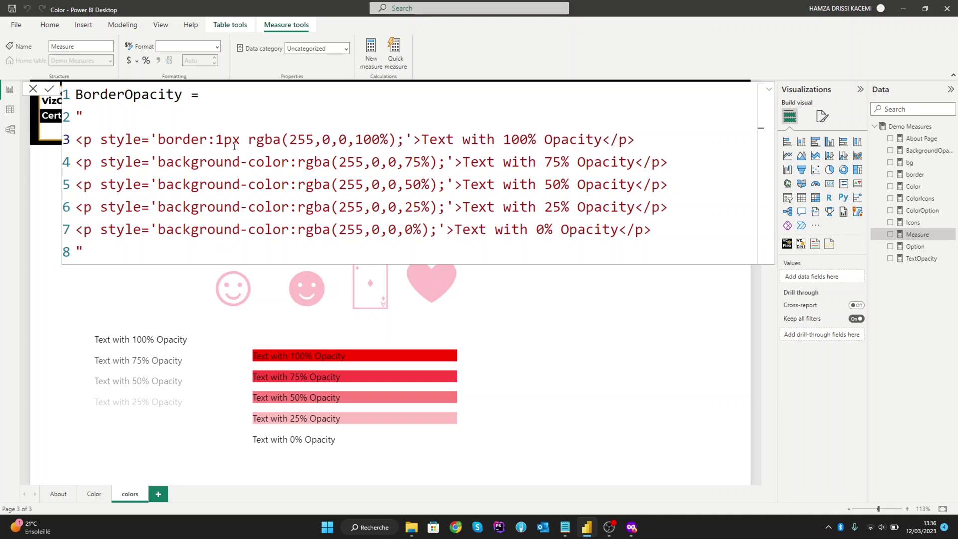
click(222, 140)
key(BackSpace)
text(2)
key(Right)
key(Right)
text(solid)
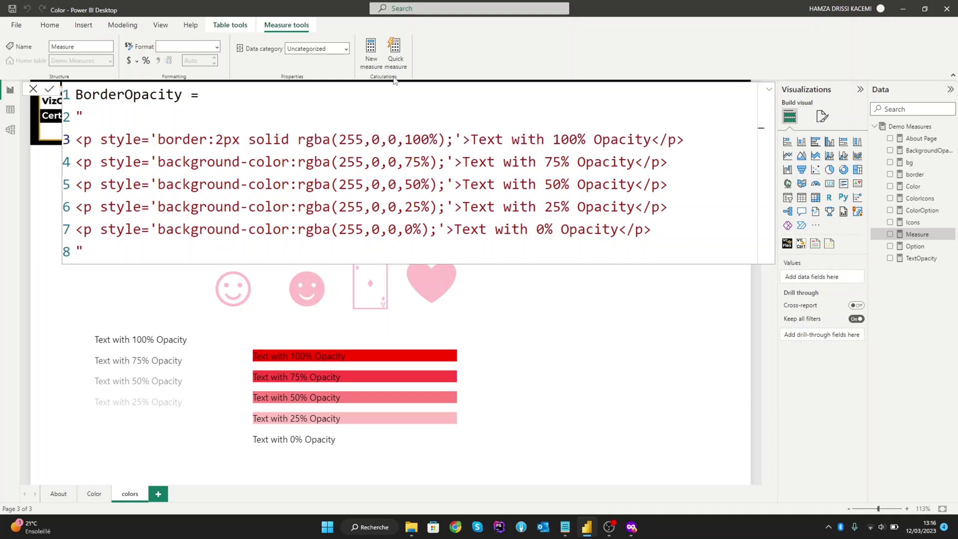
- Replace background-color with 'border:2px solid' on lines 4–7 and commit BorderOpacity
drag(299, 140, 160, 140)
key(ctrl+c)
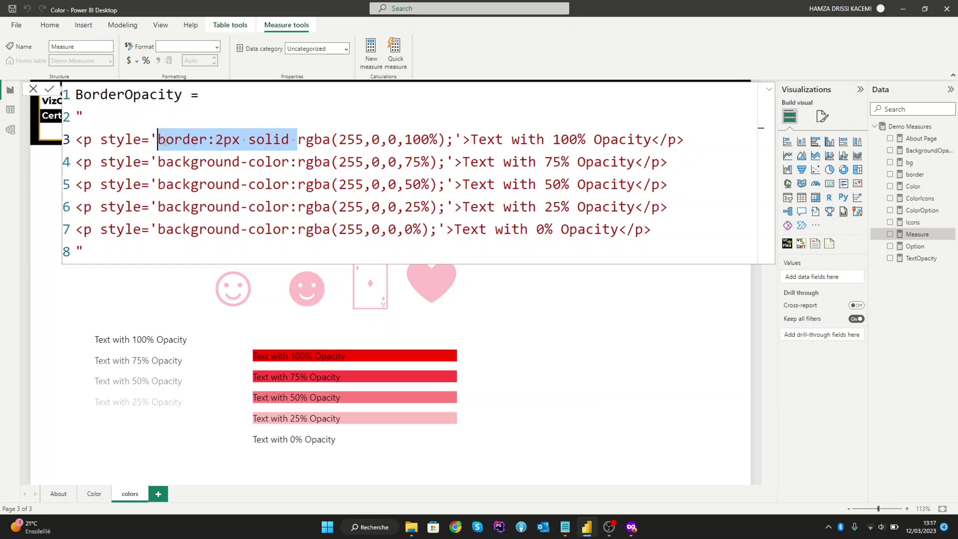
drag(299, 164, 160, 166)
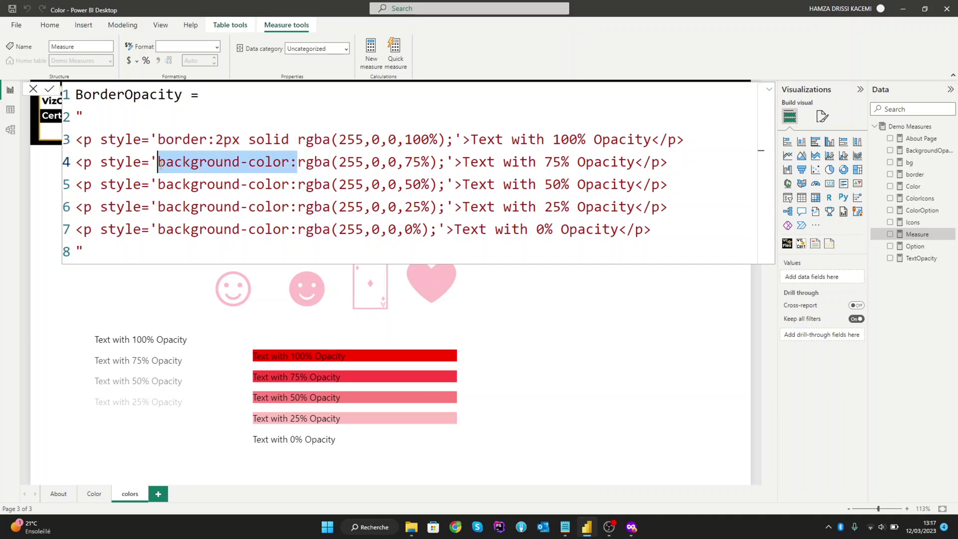
key(ctrl+v)
drag(298, 185, 159, 186)
key(ctrl+v)
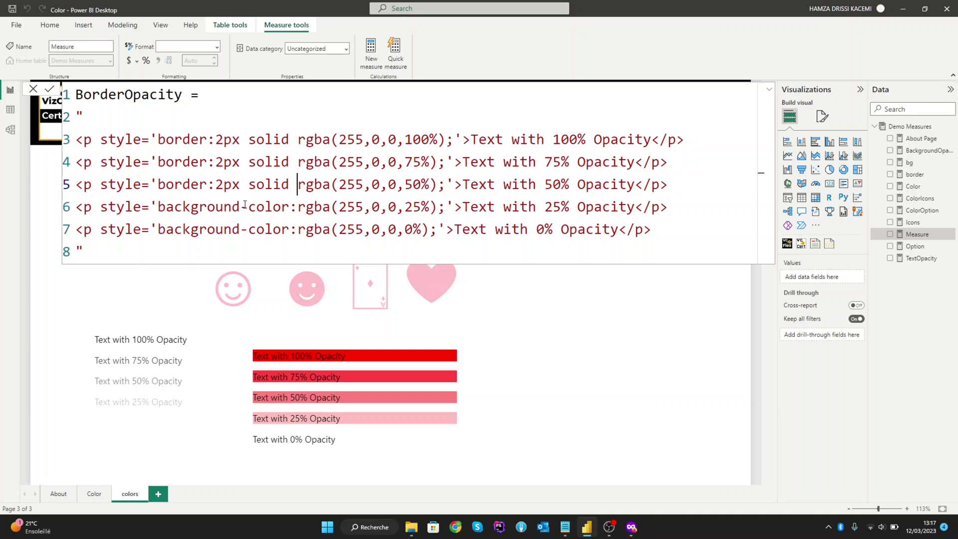
drag(298, 206, 158, 206)
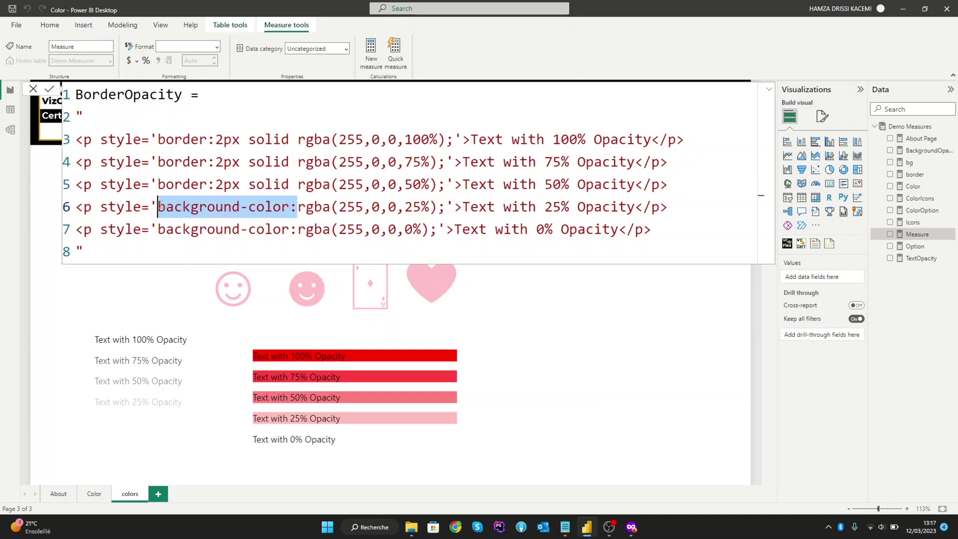
key(ctrl+v)
drag(298, 230, 157, 230)
key(ctrl+v)
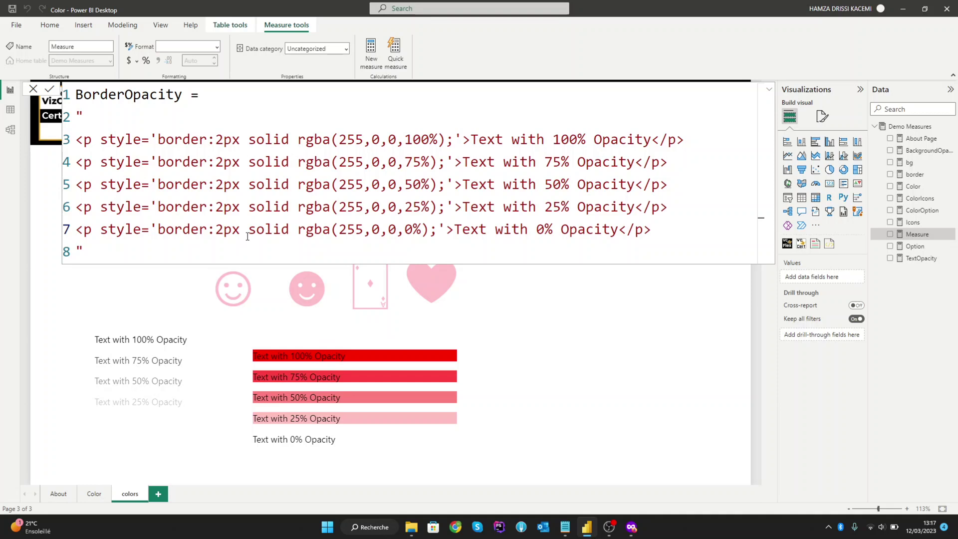
drag(299, 140, 401, 140)
click(399, 140)
key(Return)
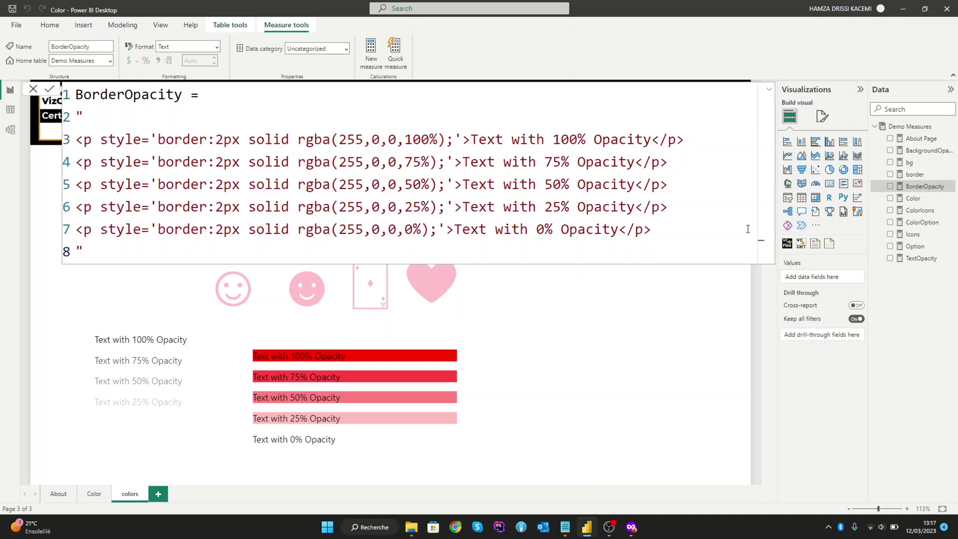
- Add a widened HTML VizCreator Cert visual and drag BorderOpacity into its HTML field
click(802, 245)
drag(578, 402, 712, 397)
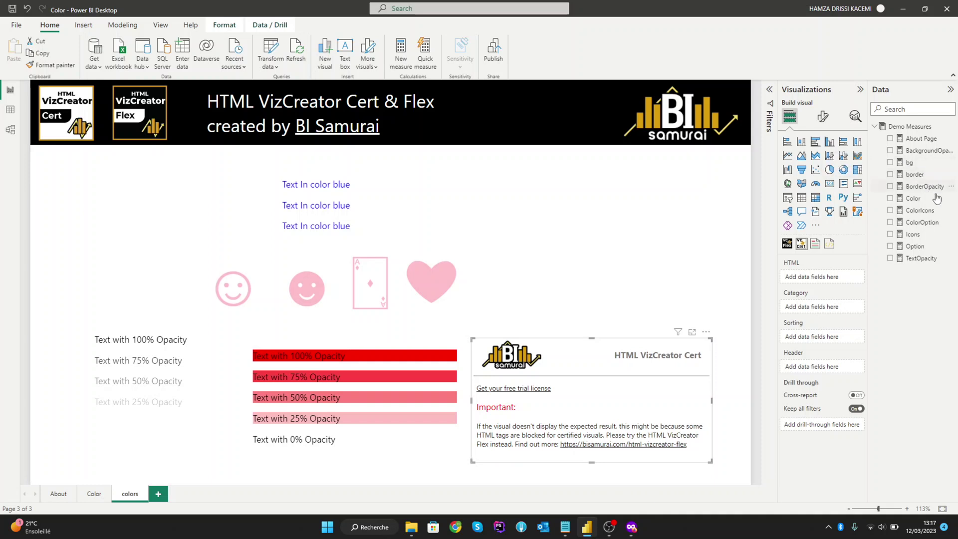
drag(933, 193, 842, 280)
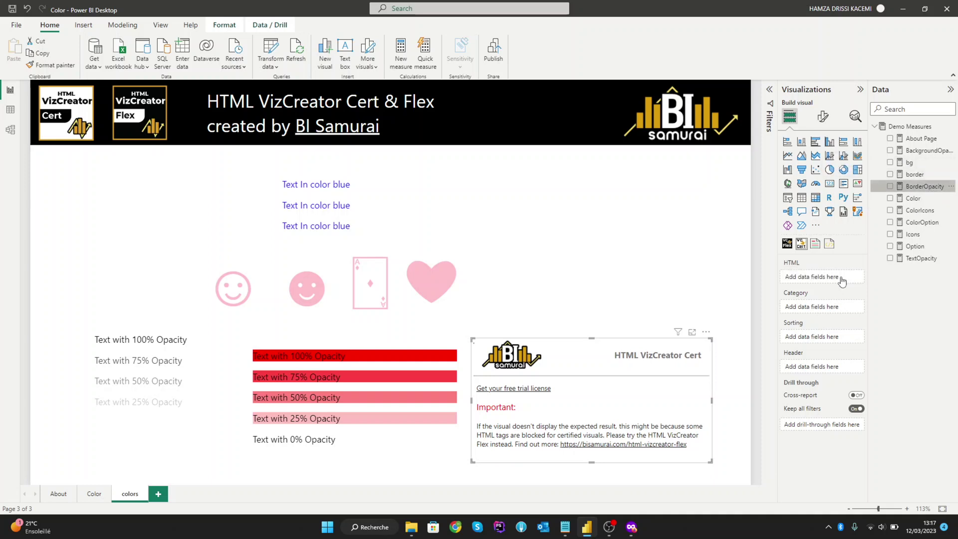